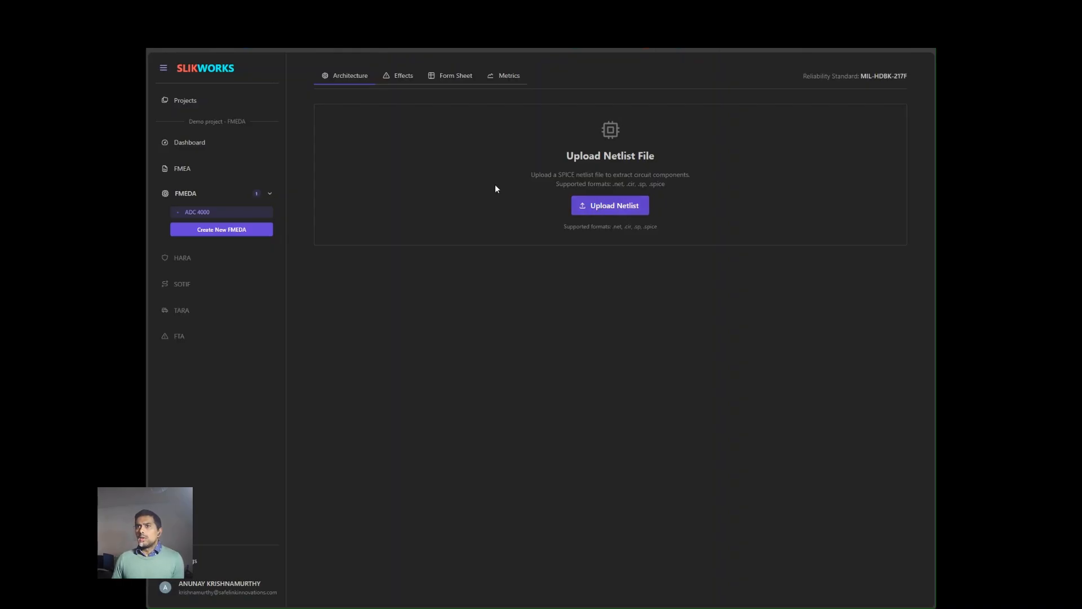
{"action": "left_click", "coordinate": [395, 83]}
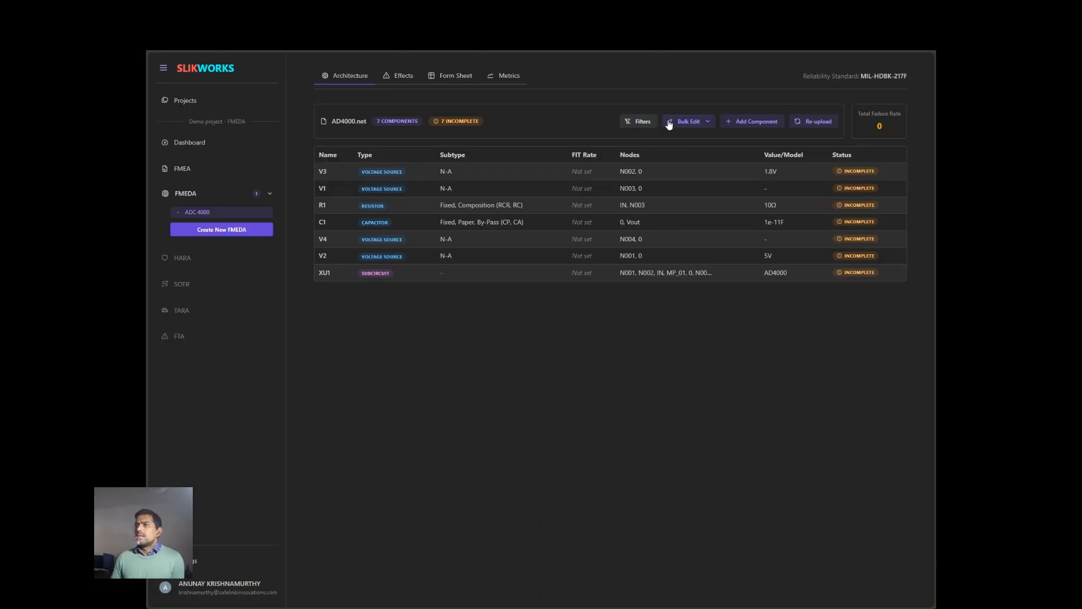
{"action": "left_click", "coordinate": [709, 123]}
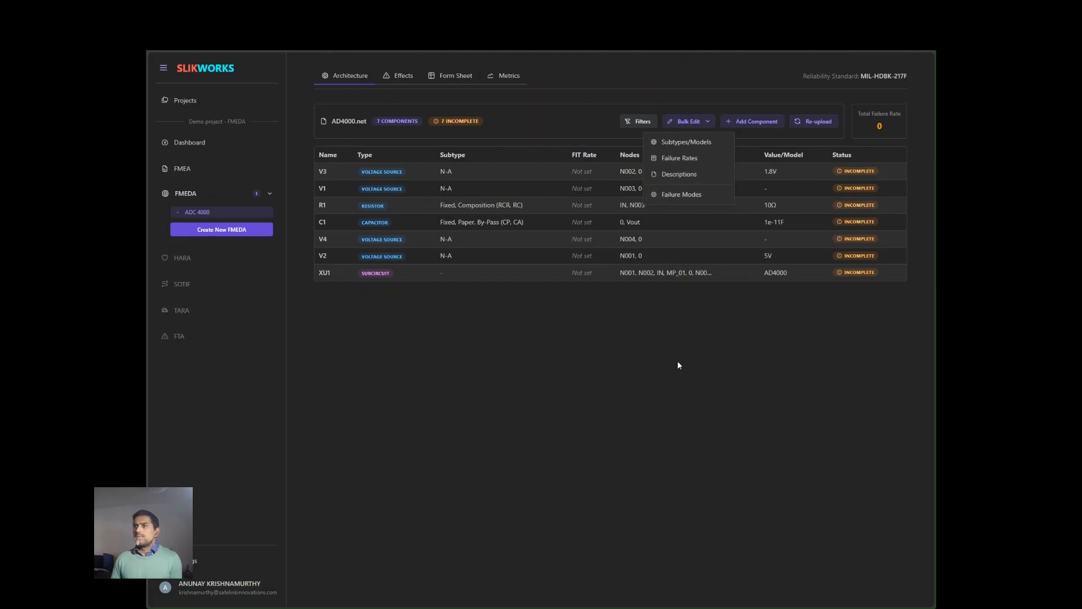
{"action": "left_click", "coordinate": [681, 375]}
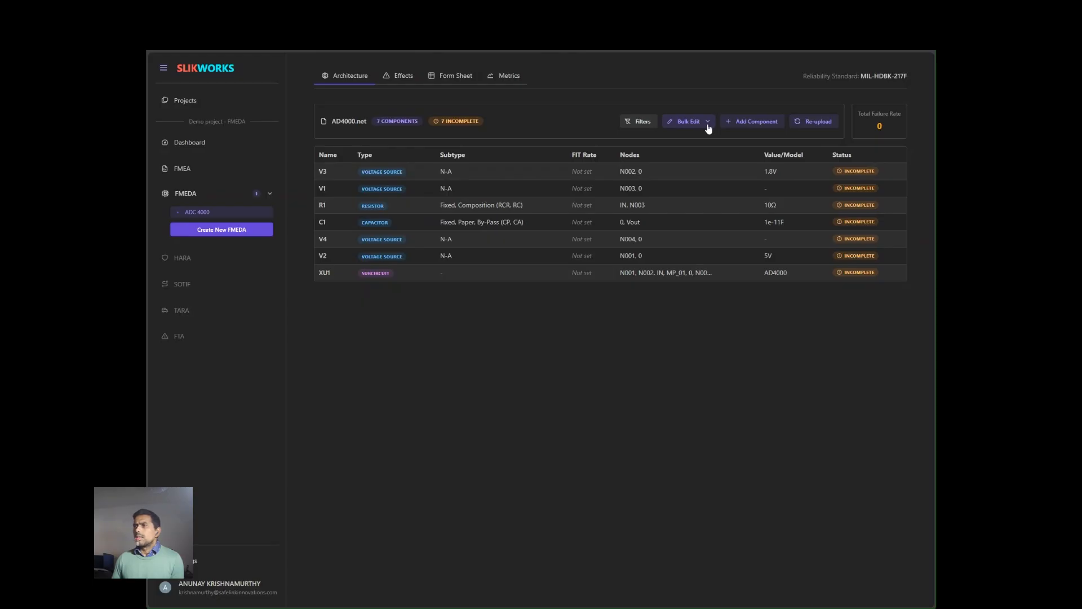
- Filter the component list by type to show only Voltage Source components
{"action": "left_click", "coordinate": [636, 124]}
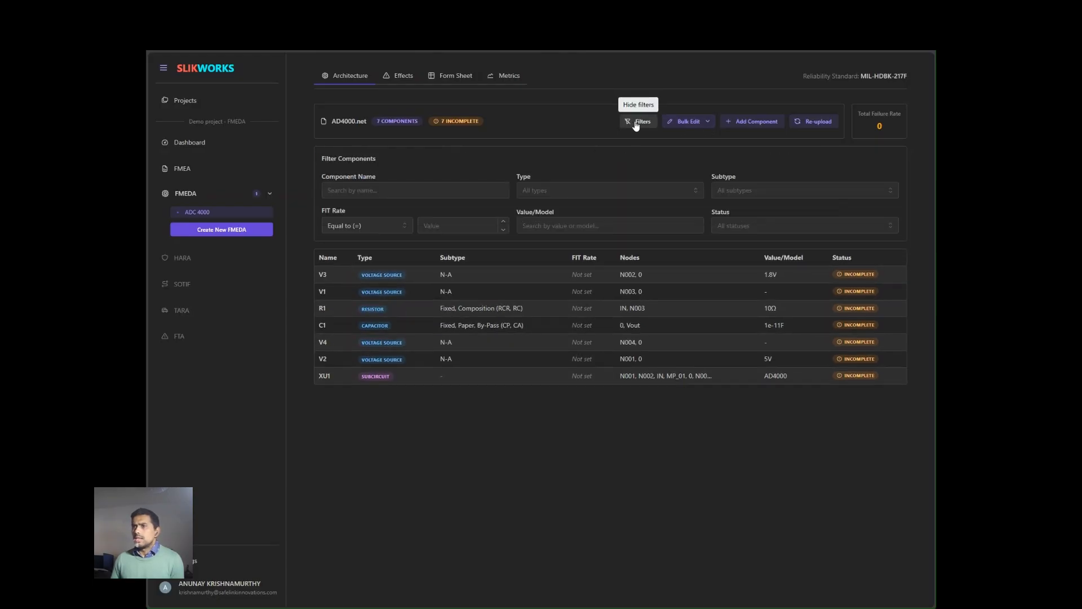
{"action": "left_click", "coordinate": [561, 191]}
{"action": "left_click", "coordinate": [570, 245]}
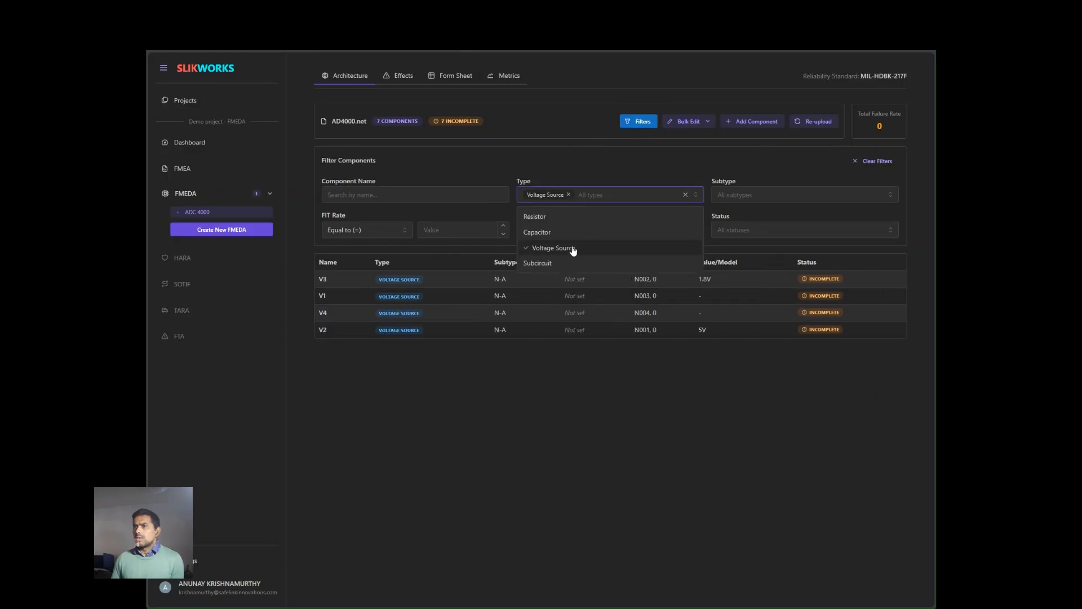
{"action": "left_click", "coordinate": [610, 383]}
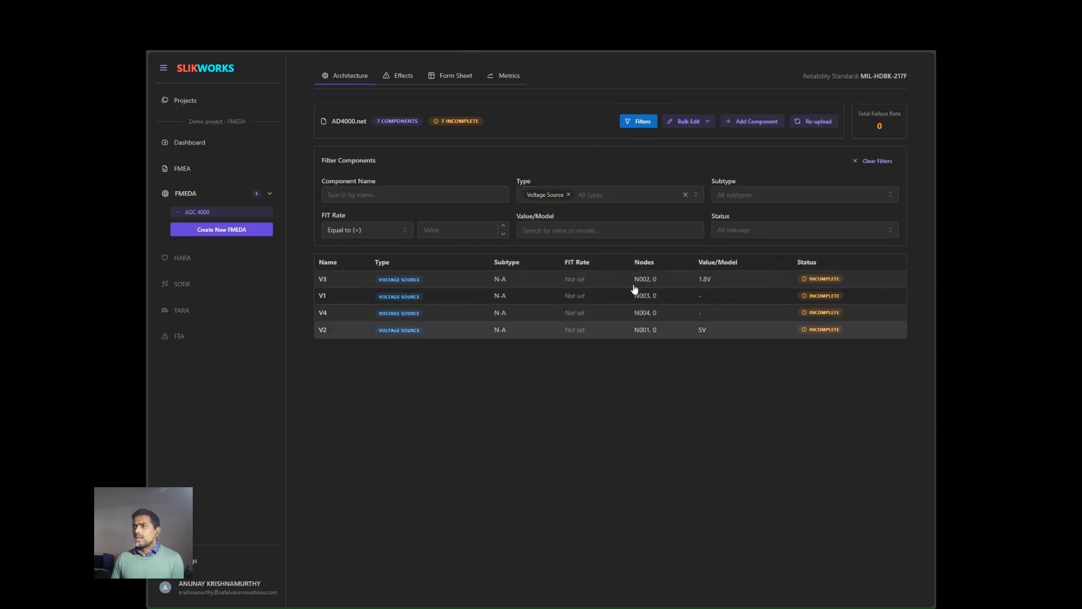
- Bulk edit failure rates, setting the updated FIT for the Voltage Source components to 5
{"action": "left_click", "coordinate": [705, 123]}
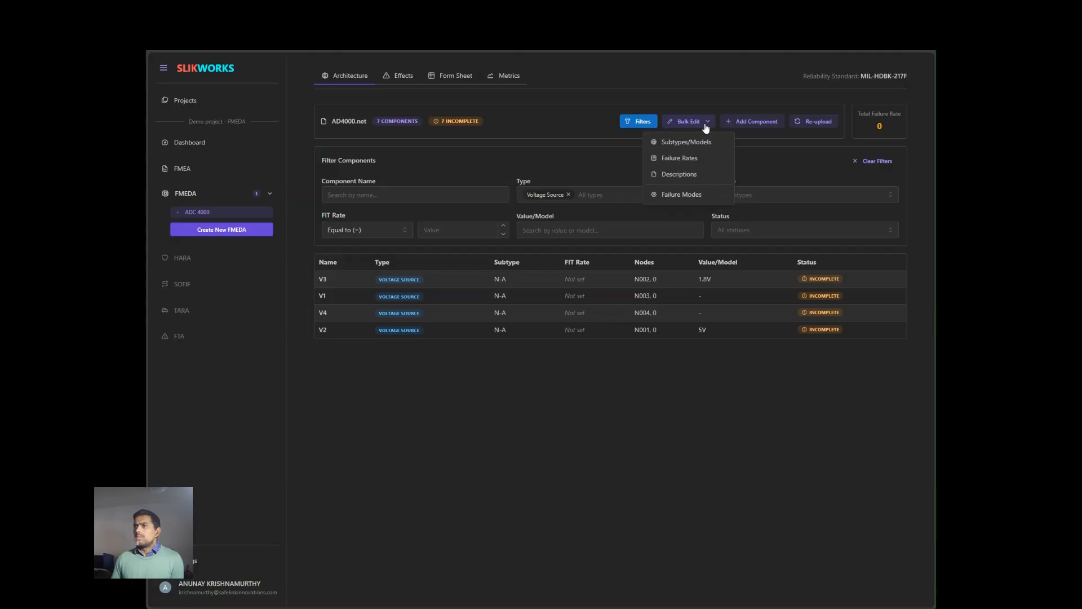
{"action": "left_click", "coordinate": [702, 158]}
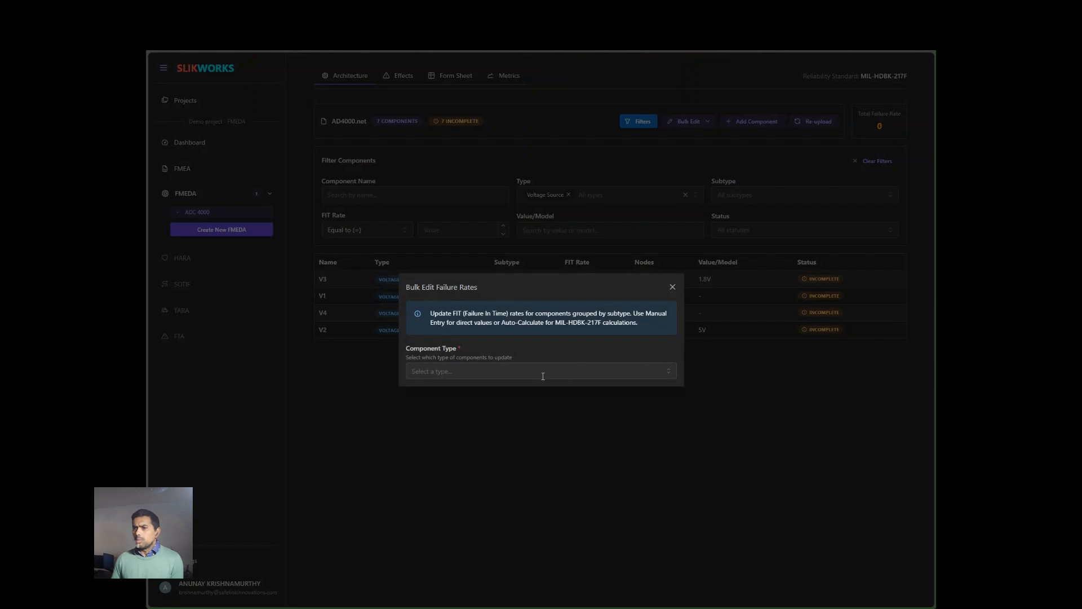
{"action": "left_click", "coordinate": [543, 376]}
{"action": "left_click", "coordinate": [527, 425]}
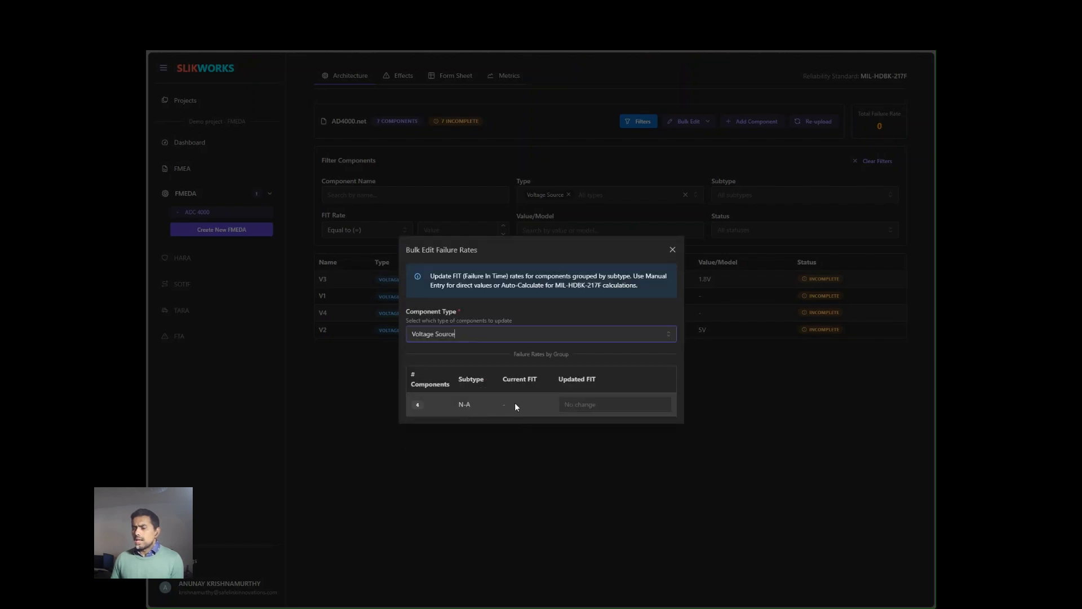
{"action": "left_click", "coordinate": [605, 405]}
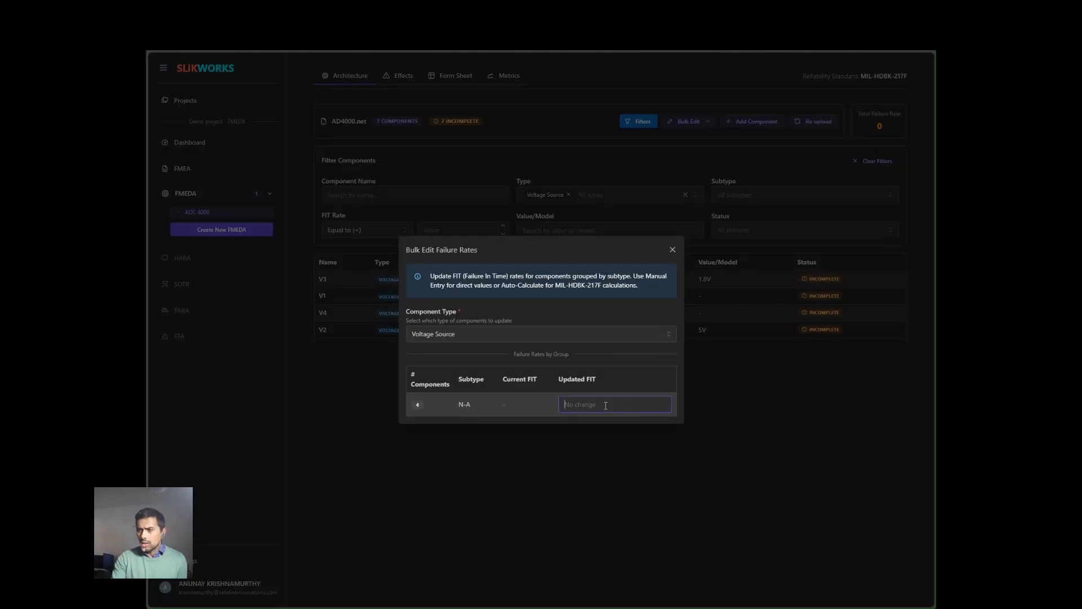
{"action": "type", "text": "5"}
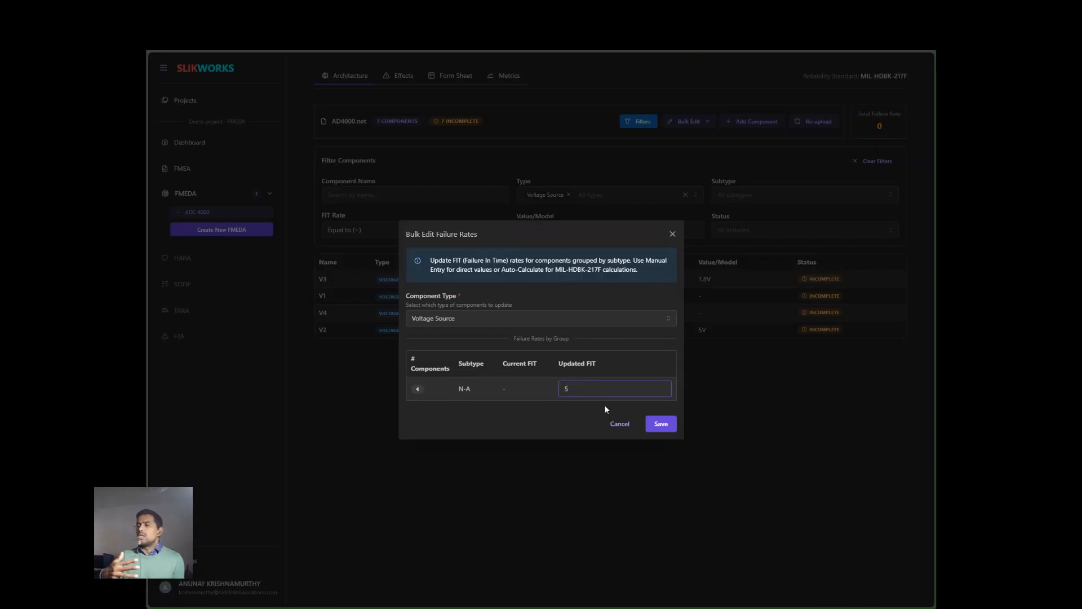
{"action": "left_click", "coordinate": [661, 423]}
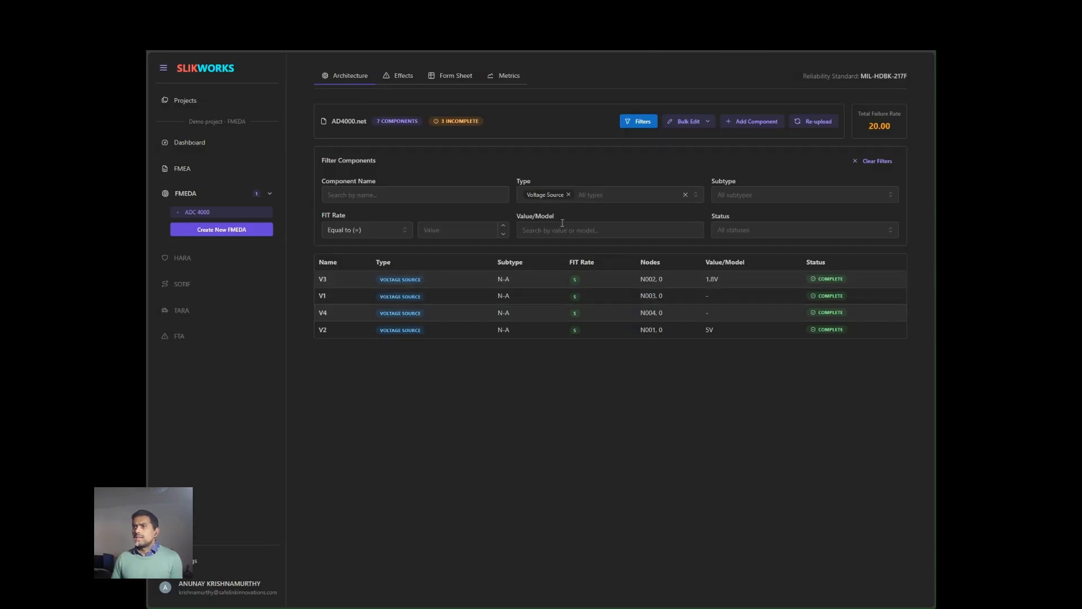
- Change the type filter from Voltage Source to Resistor
{"action": "left_click", "coordinate": [685, 195]}
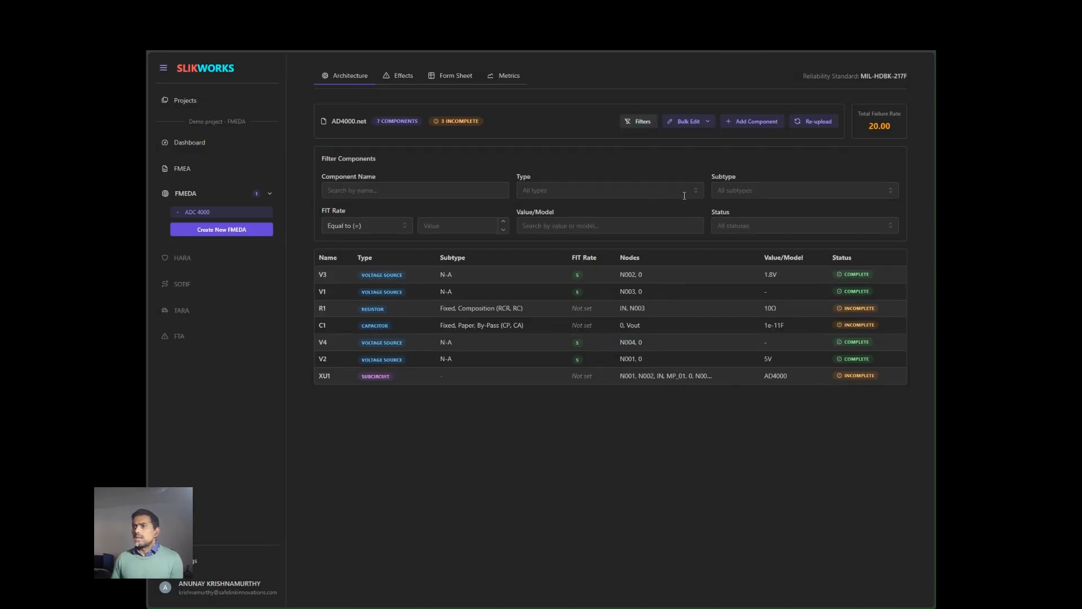
{"action": "left_click", "coordinate": [606, 191]}
{"action": "left_click", "coordinate": [576, 213]}
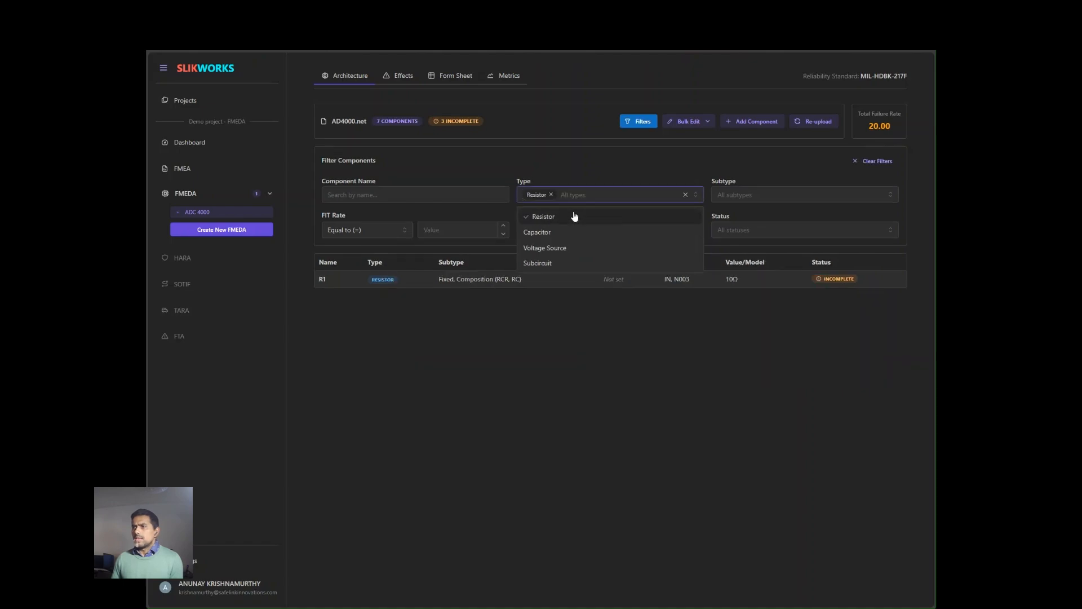
{"action": "left_click", "coordinate": [553, 361]}
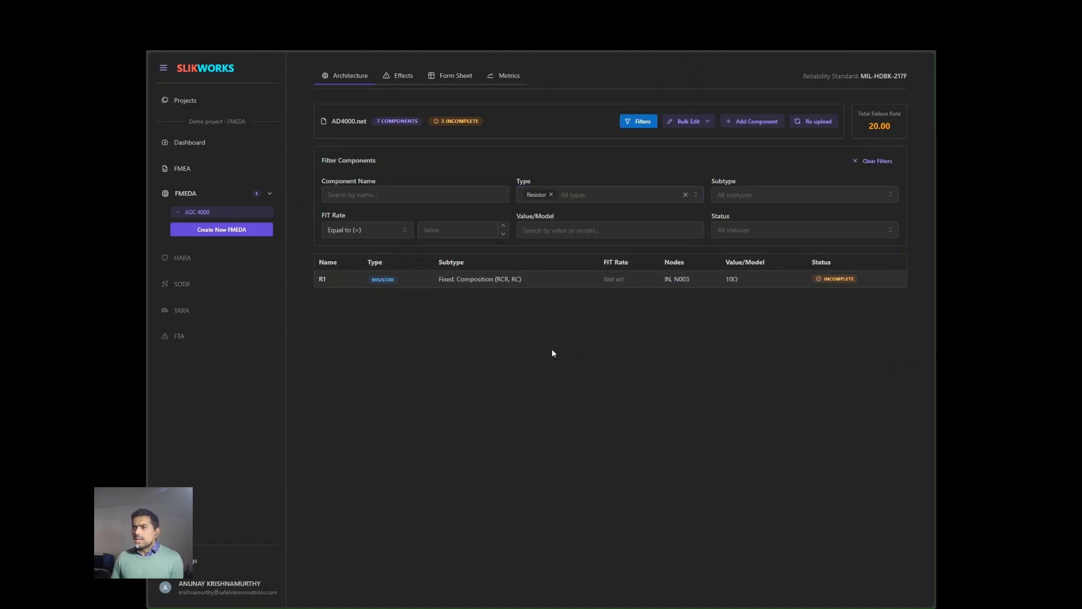
- Bulk edit subtypes, changing the Resistor subtype to Fixed, Film (RLR, RL, RN (R, C, or N), RN)
{"action": "left_click", "coordinate": [709, 124]}
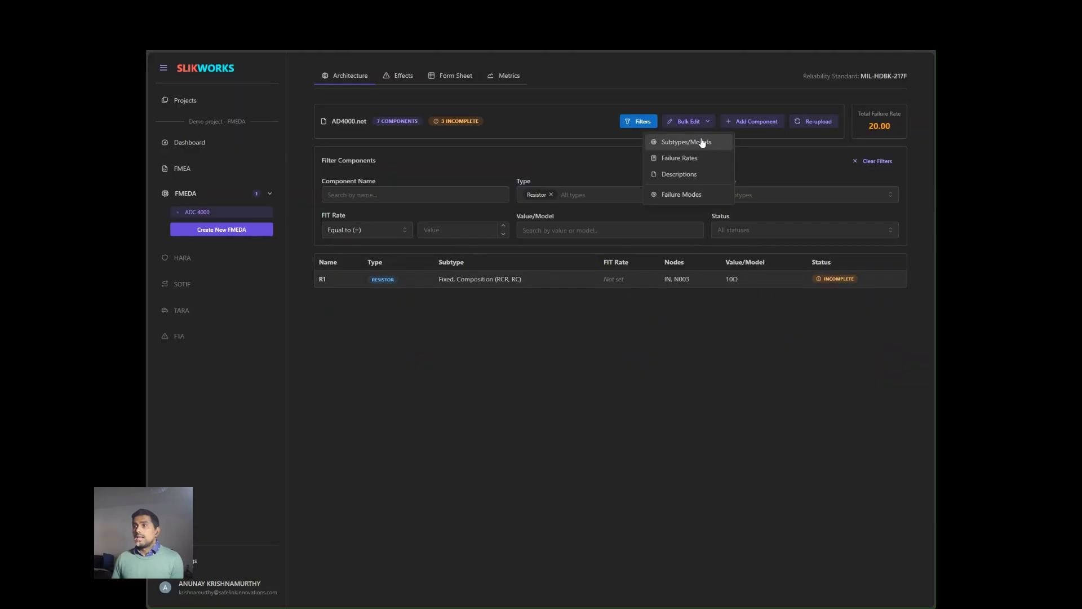
{"action": "left_click", "coordinate": [702, 143]}
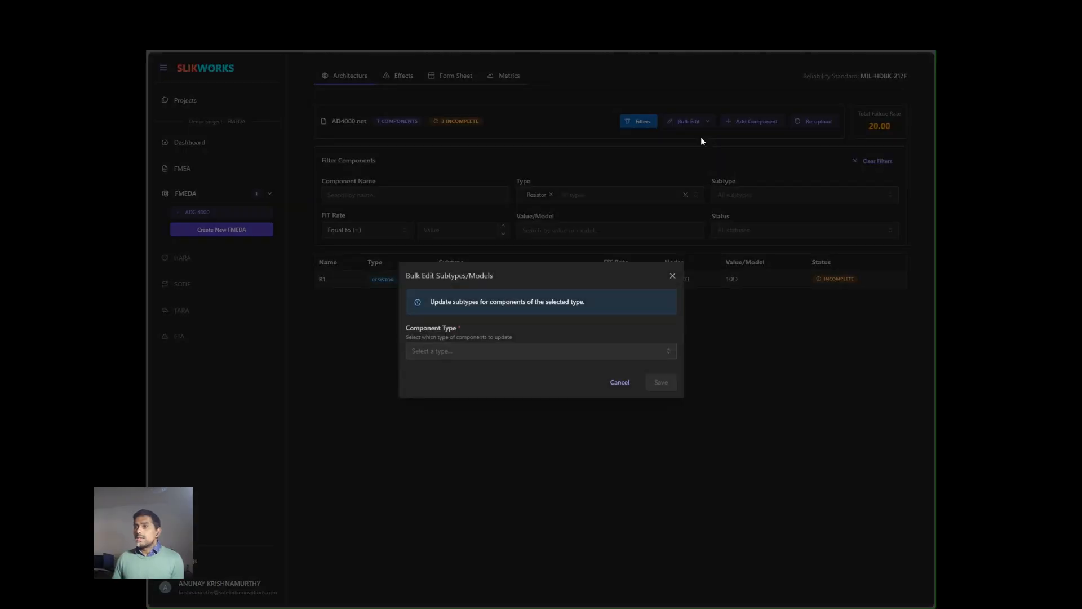
{"action": "left_click", "coordinate": [525, 349]}
{"action": "left_click", "coordinate": [520, 372]}
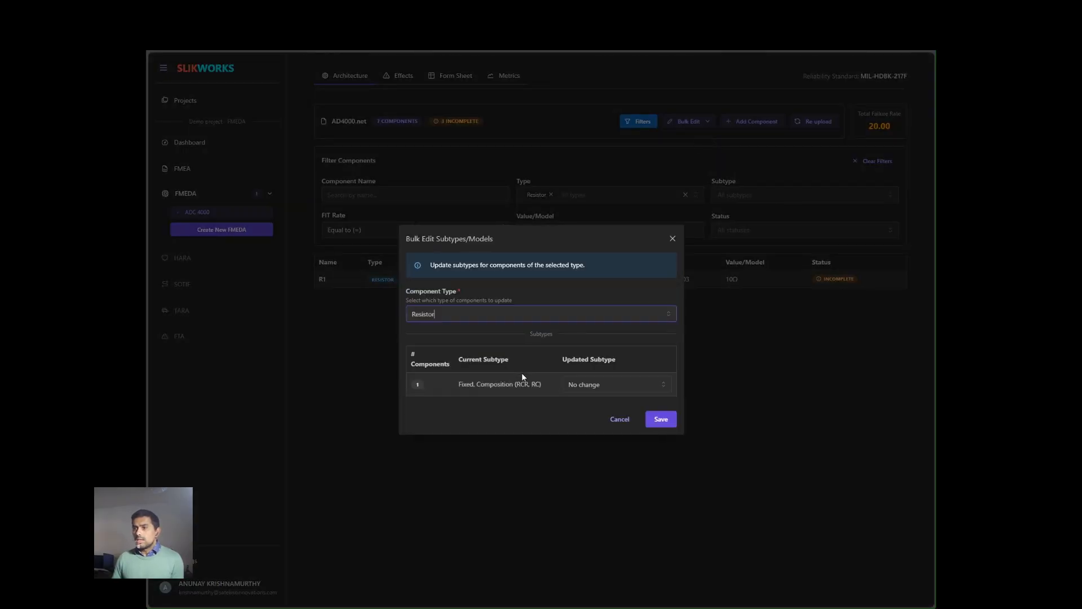
{"action": "left_click", "coordinate": [591, 384]}
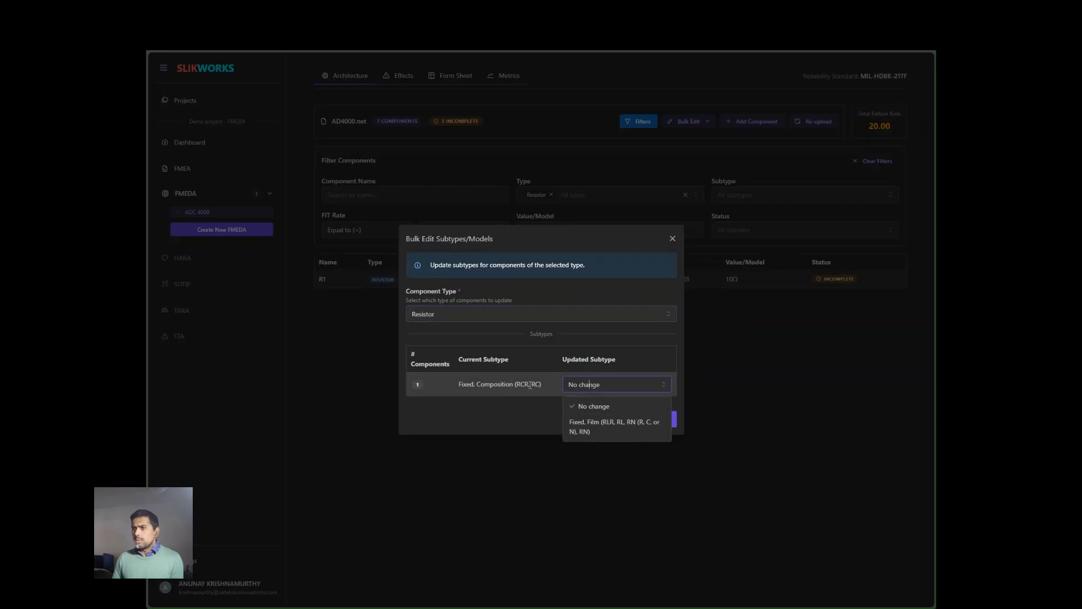
{"action": "left_click", "coordinate": [584, 428]}
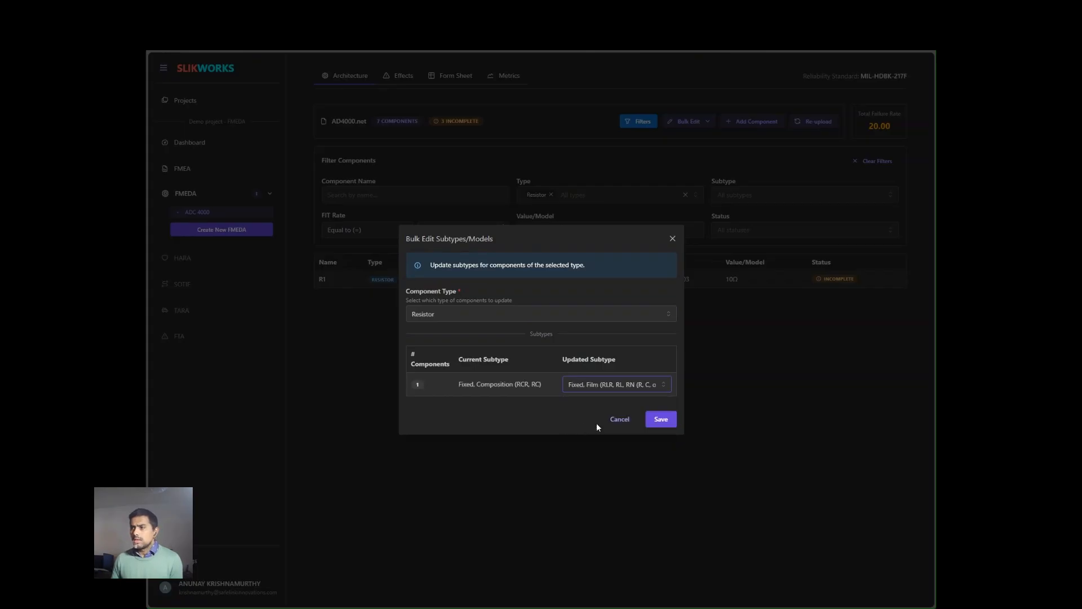
{"action": "left_click", "coordinate": [657, 420]}
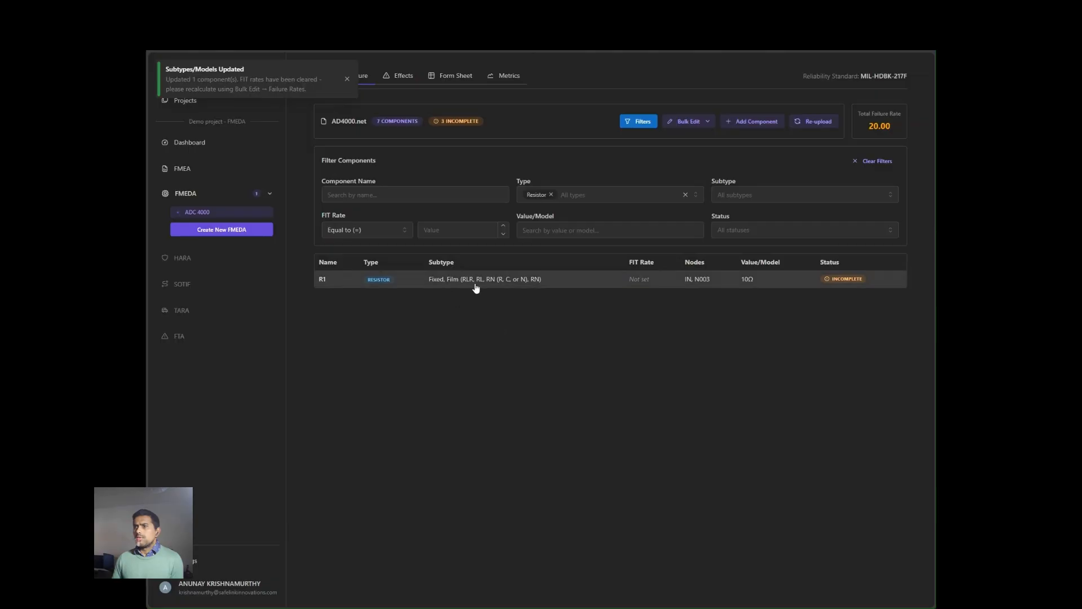
- Bulk edit failure rates for Resistor components using Manual Entry, setting the updated FIT to 10
{"action": "left_click", "coordinate": [705, 124]}
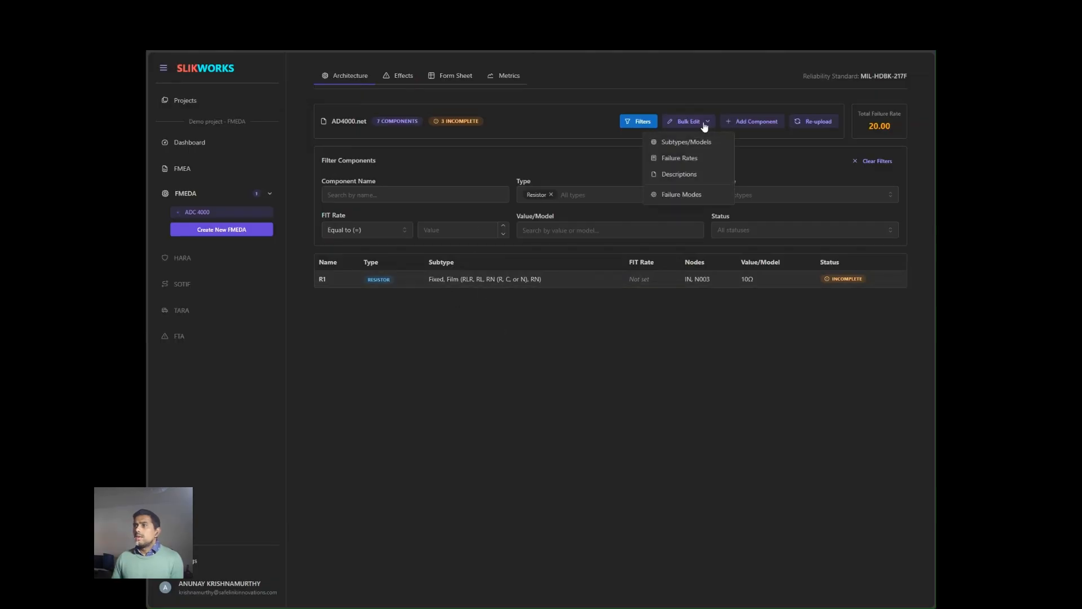
{"action": "left_click", "coordinate": [670, 160]}
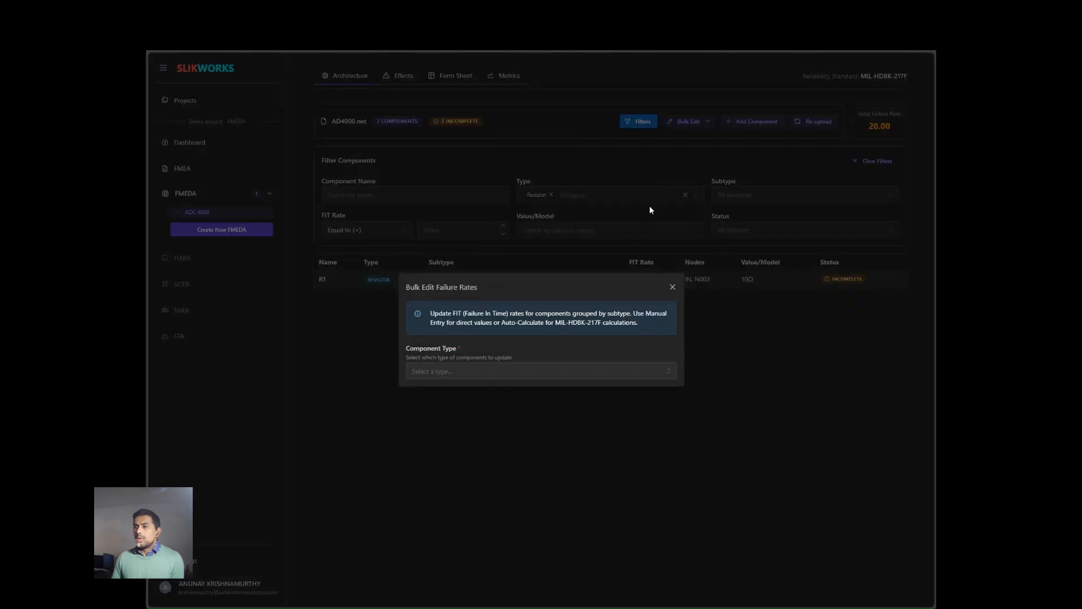
{"action": "left_click", "coordinate": [528, 372]}
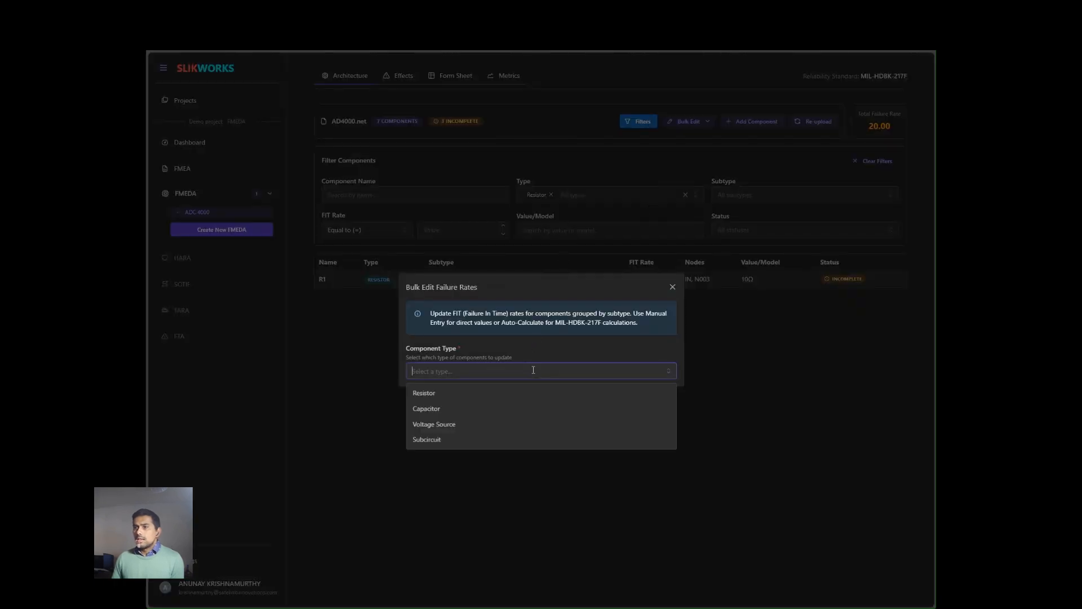
{"action": "left_click", "coordinate": [517, 391]}
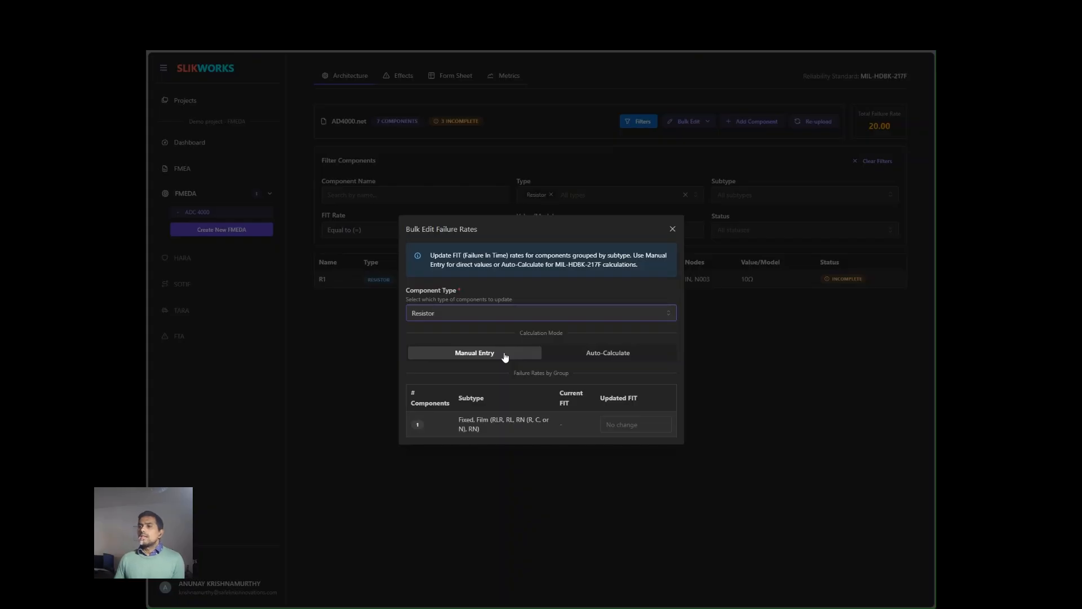
{"action": "left_click", "coordinate": [566, 354]}
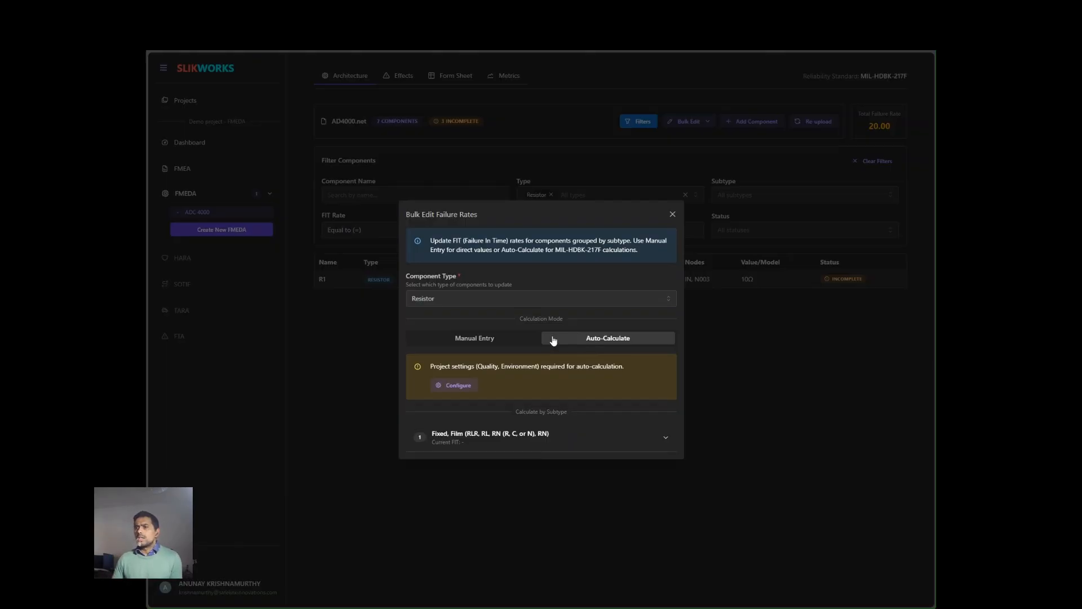
{"action": "left_click", "coordinate": [516, 338]}
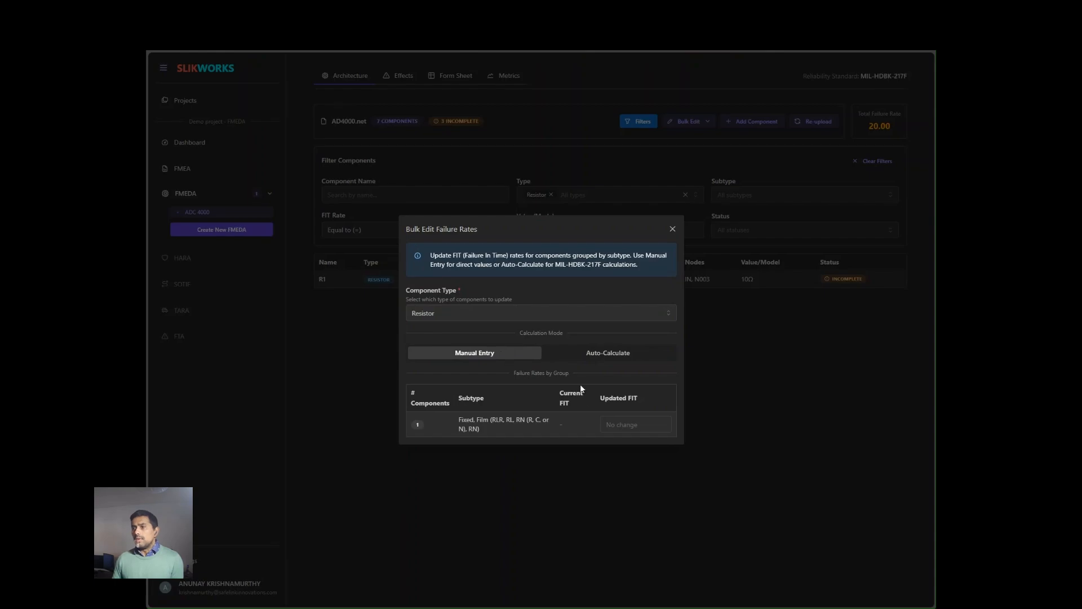
{"action": "left_click", "coordinate": [634, 426]}
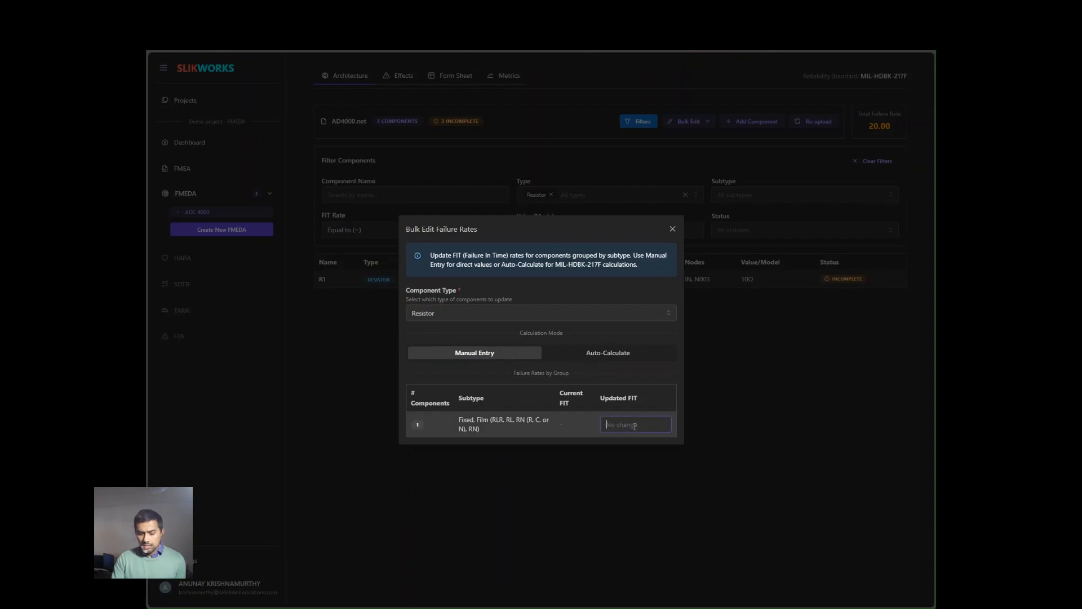
{"action": "type", "text": "10"}
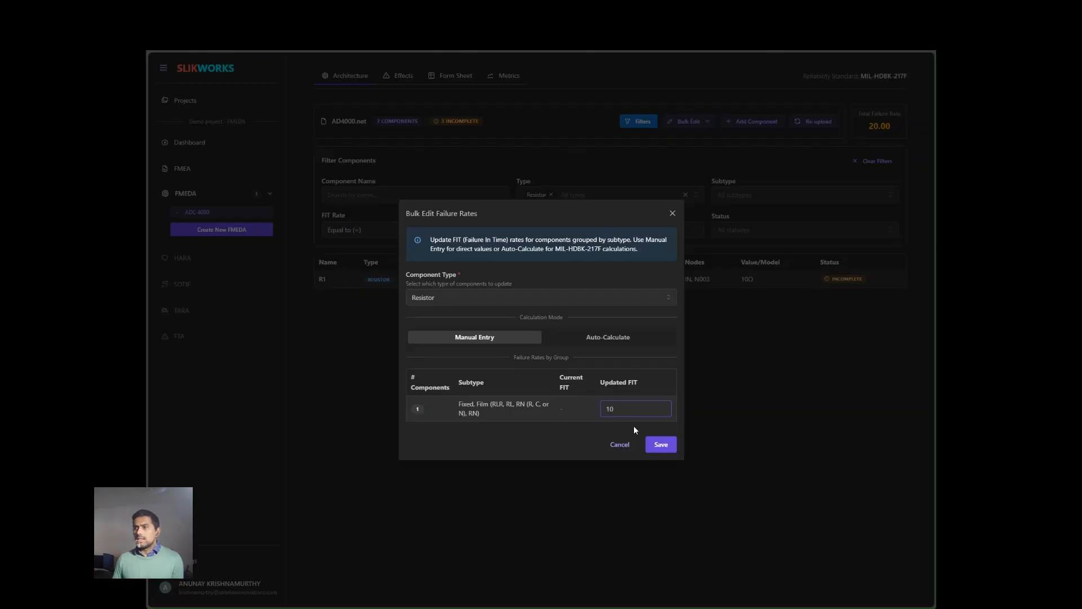
{"action": "left_click", "coordinate": [655, 446]}
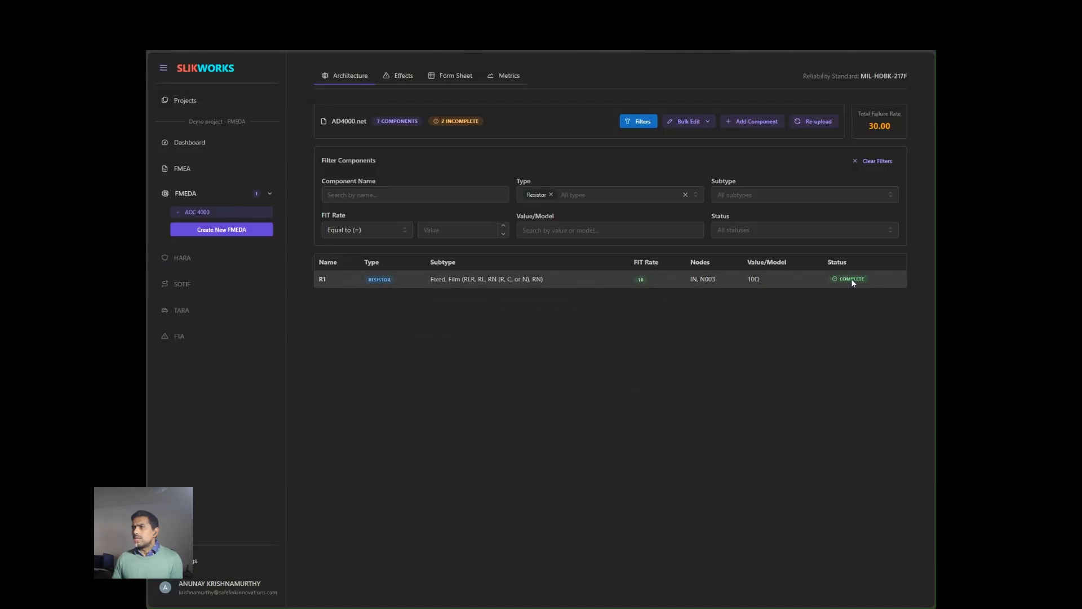
- Change the type filter from Resistor to Capacitor
{"action": "left_click", "coordinate": [708, 122]}
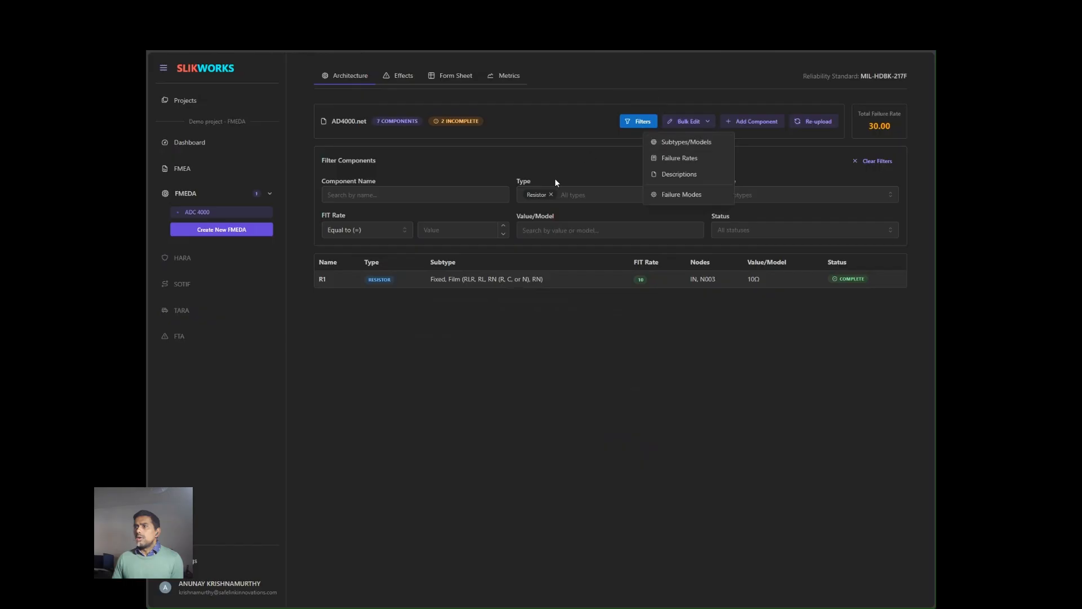
{"action": "left_click", "coordinate": [551, 195]}
{"action": "left_click", "coordinate": [583, 194]}
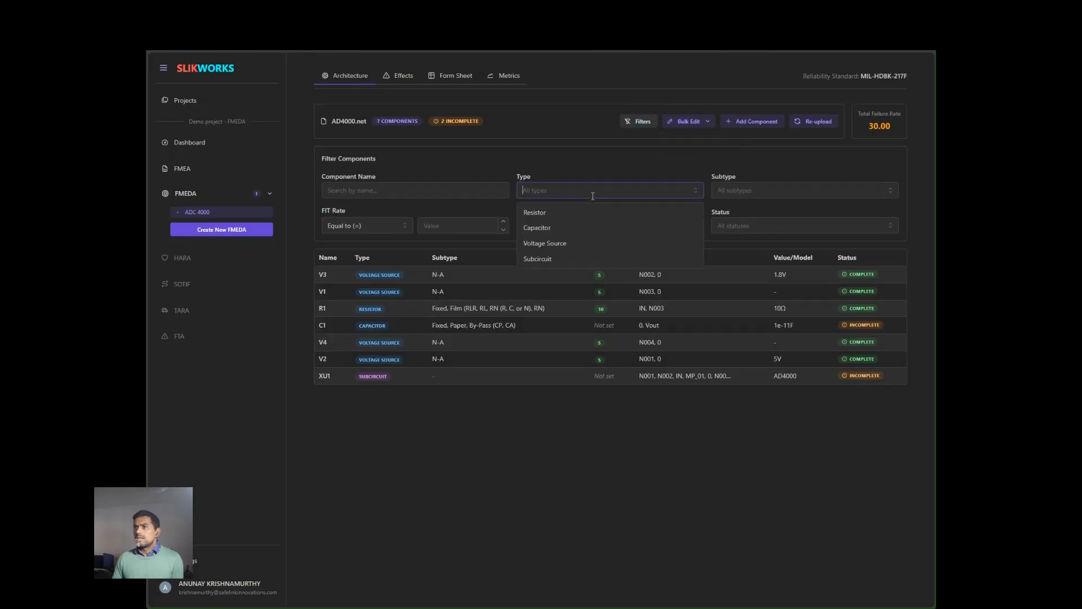
{"action": "left_click", "coordinate": [581, 227]}
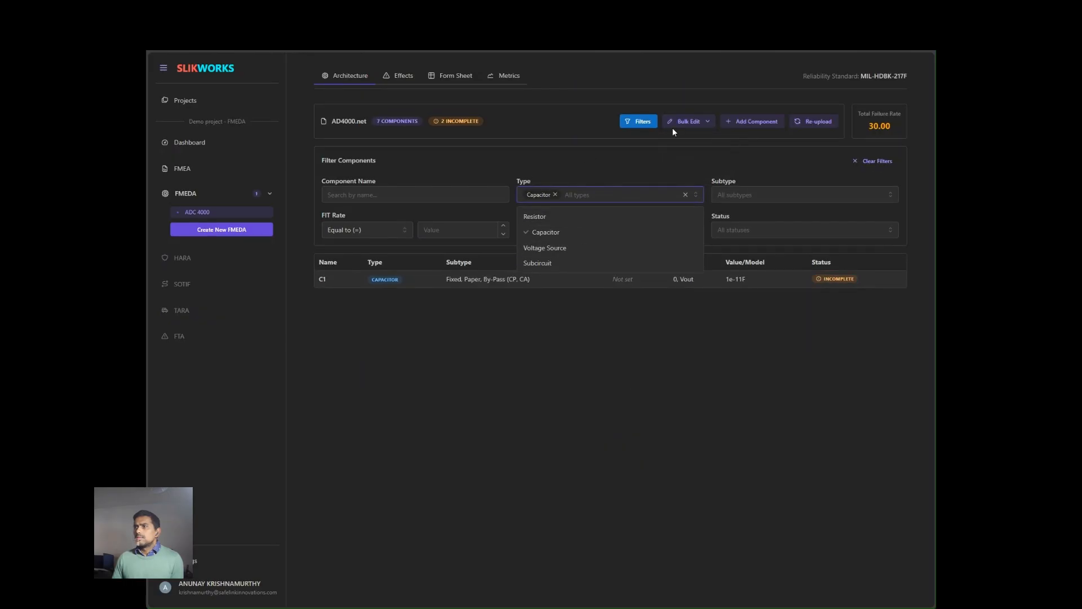
- Bulk edit failure rates for Capacitor components using Manual Entry, setting the updated FIT to 1
{"action": "left_click", "coordinate": [707, 123]}
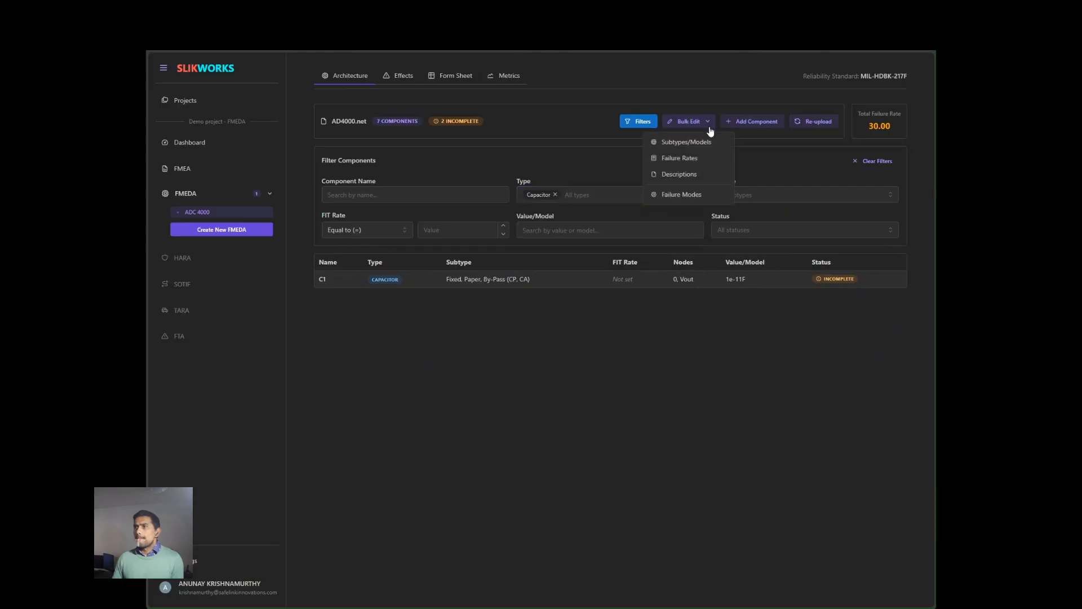
{"action": "left_click", "coordinate": [698, 162]}
{"action": "left_click", "coordinate": [534, 370]}
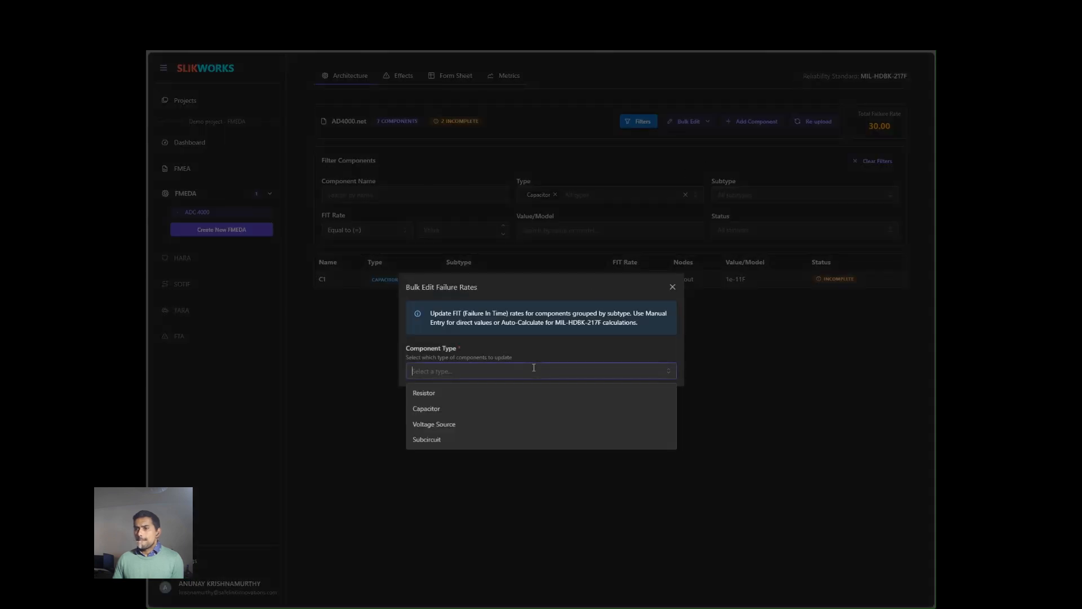
{"action": "left_click", "coordinate": [517, 410]}
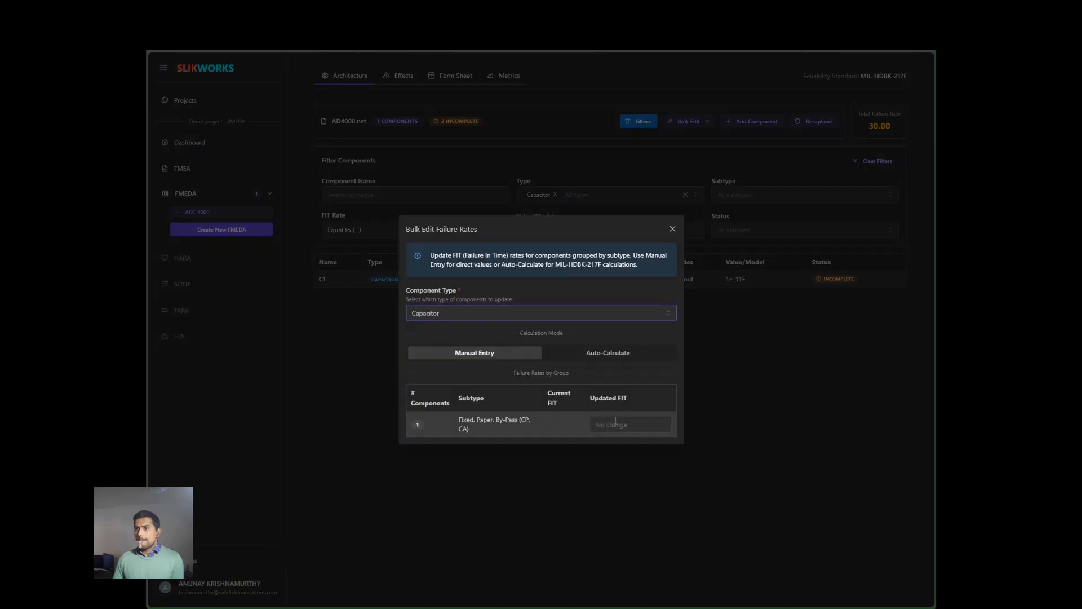
{"action": "left_click", "coordinate": [639, 428]}
{"action": "type", "text": "1"}
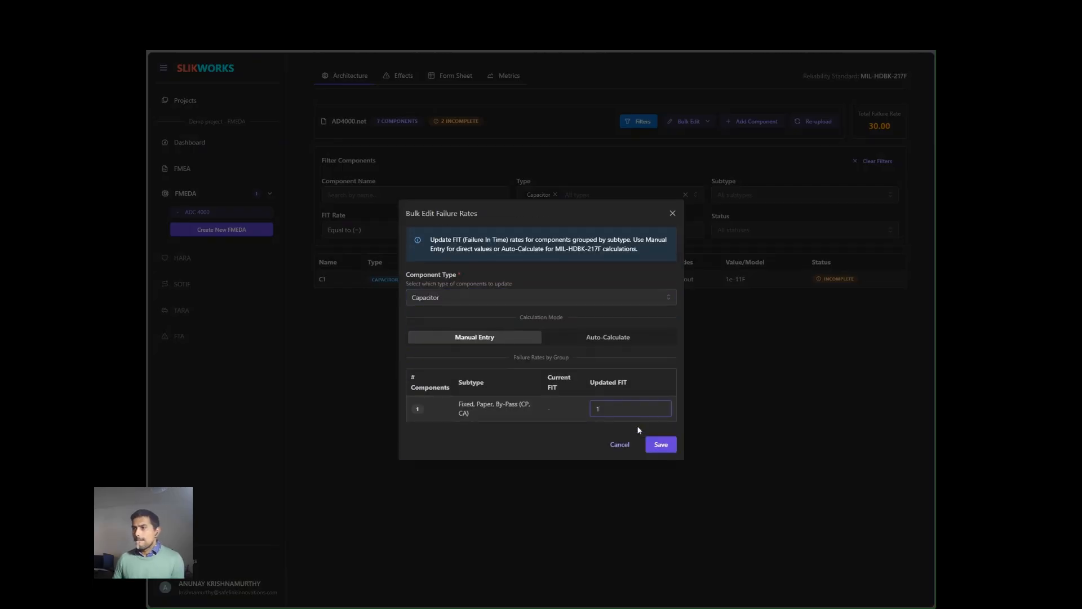
{"action": "left_click", "coordinate": [664, 445]}
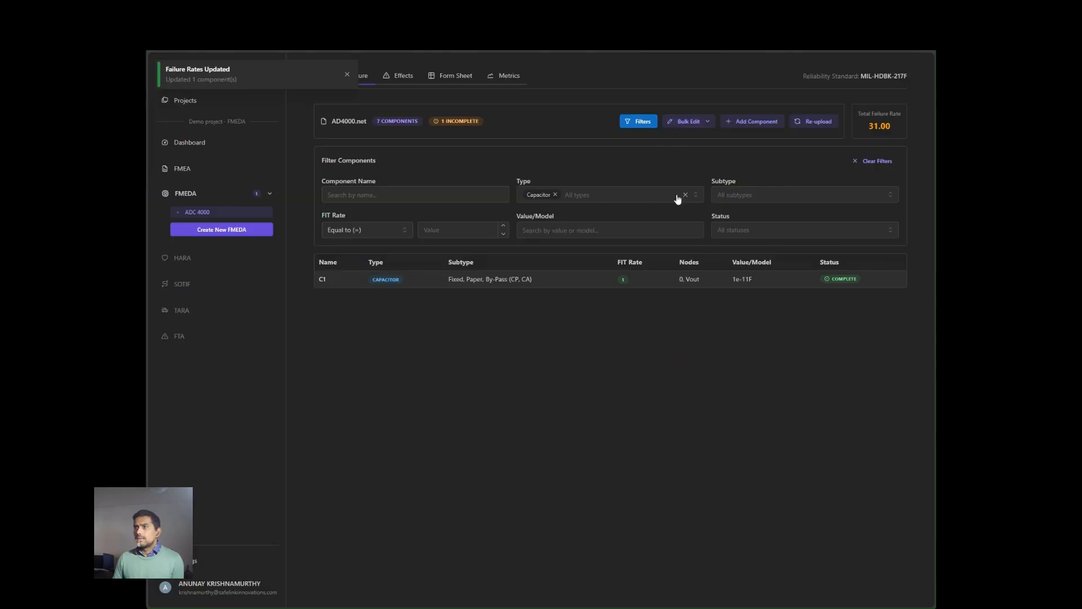
- Clear the Capacitor type filter and bulk edit the Subcircuit failure rate, setting the AD4000 model's updated FIT to 0.1
{"action": "left_click", "coordinate": [555, 195]}
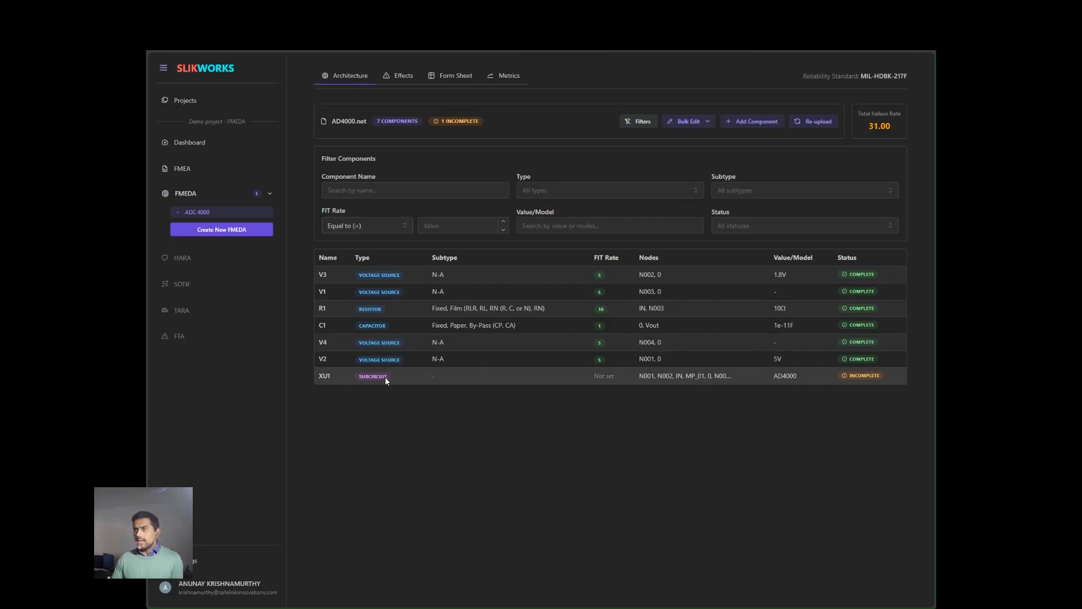
{"action": "left_click", "coordinate": [707, 122]}
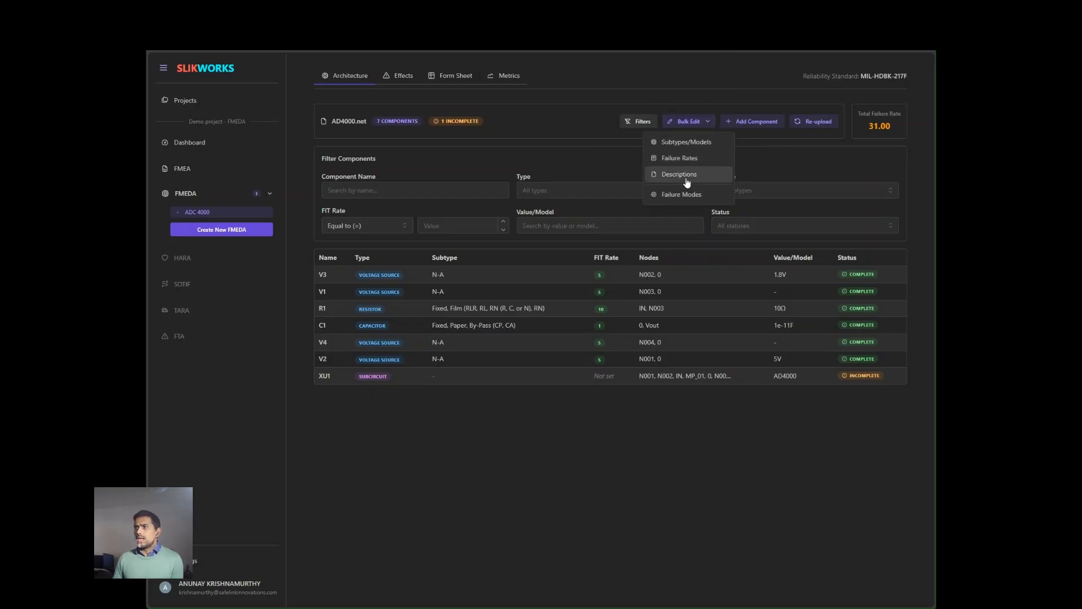
{"action": "left_click", "coordinate": [678, 159]}
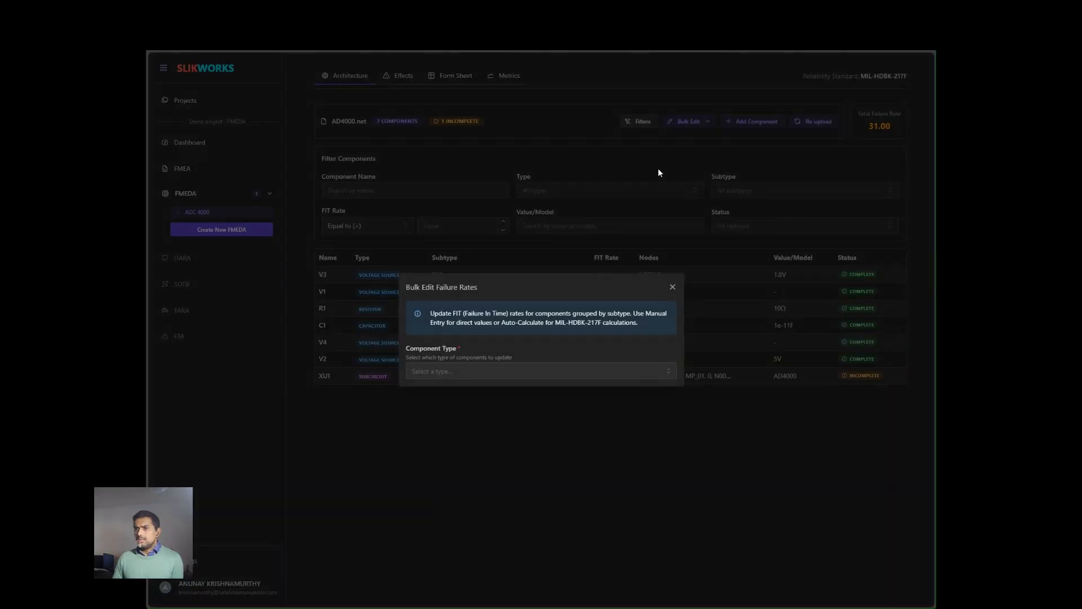
{"action": "left_click", "coordinate": [537, 370]}
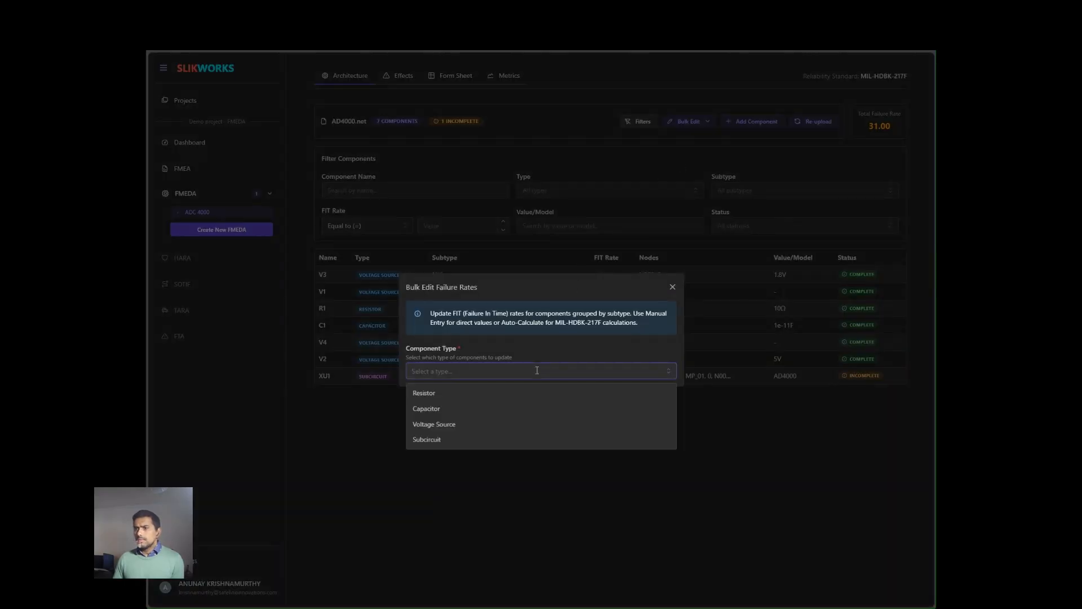
{"action": "left_click", "coordinate": [530, 440]}
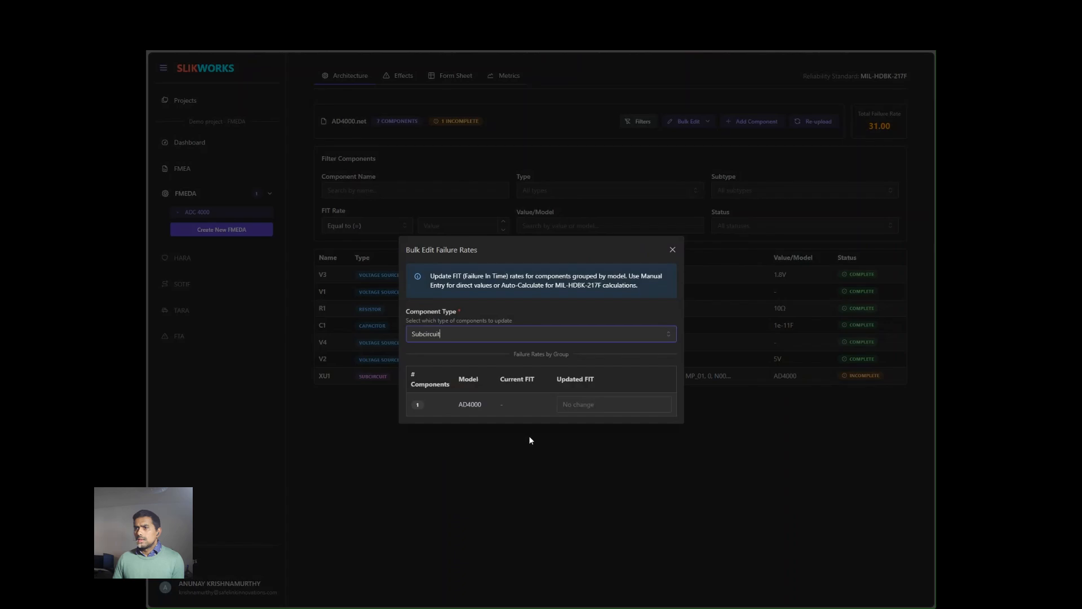
{"action": "left_click", "coordinate": [615, 407]}
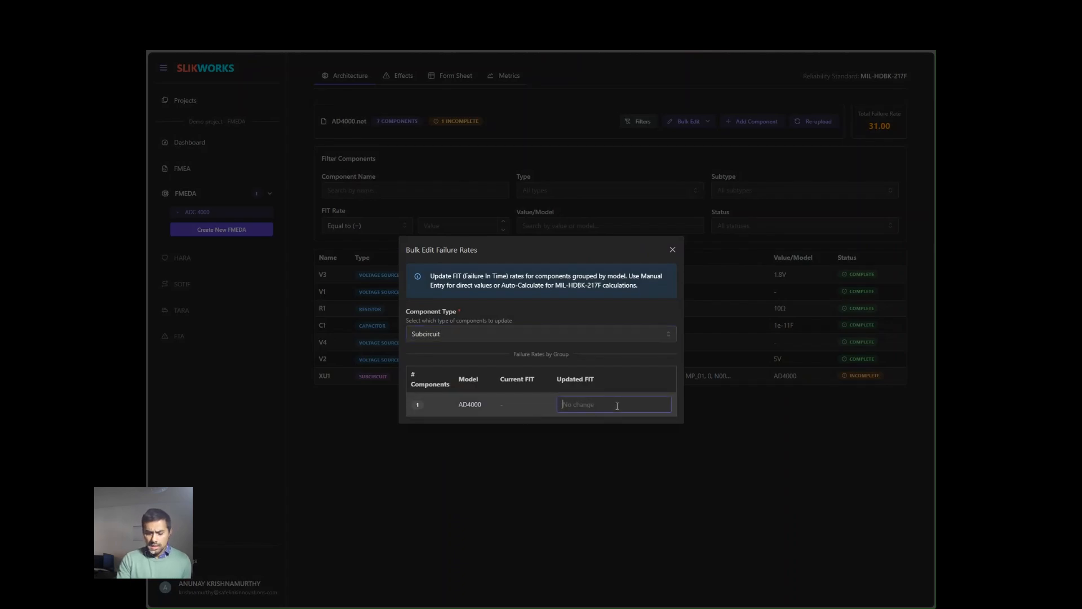
{"action": "type", "text": "0.1"}
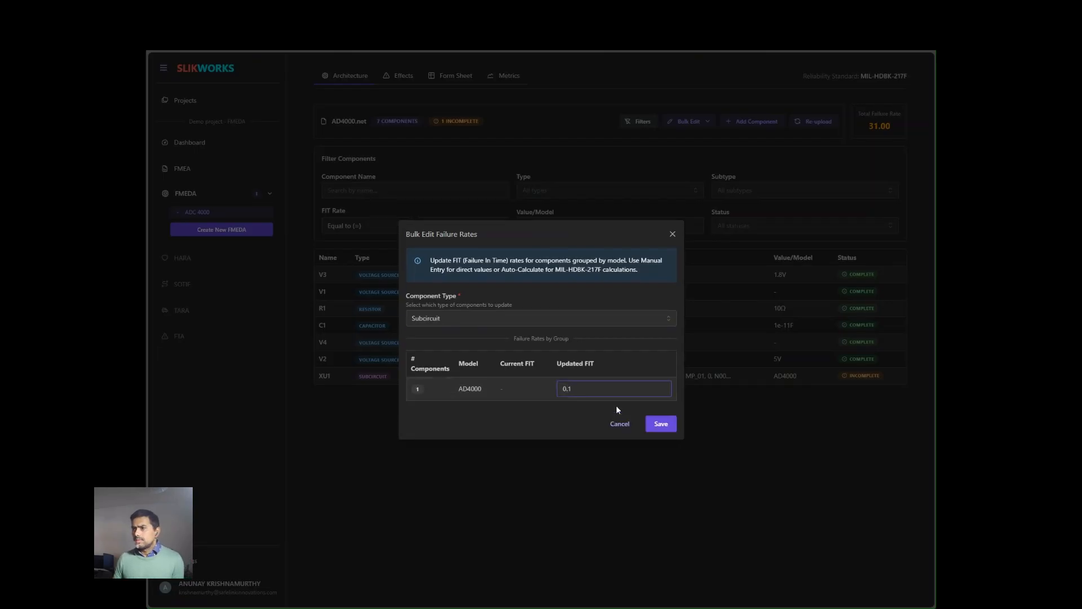
{"action": "left_click", "coordinate": [657, 426]}
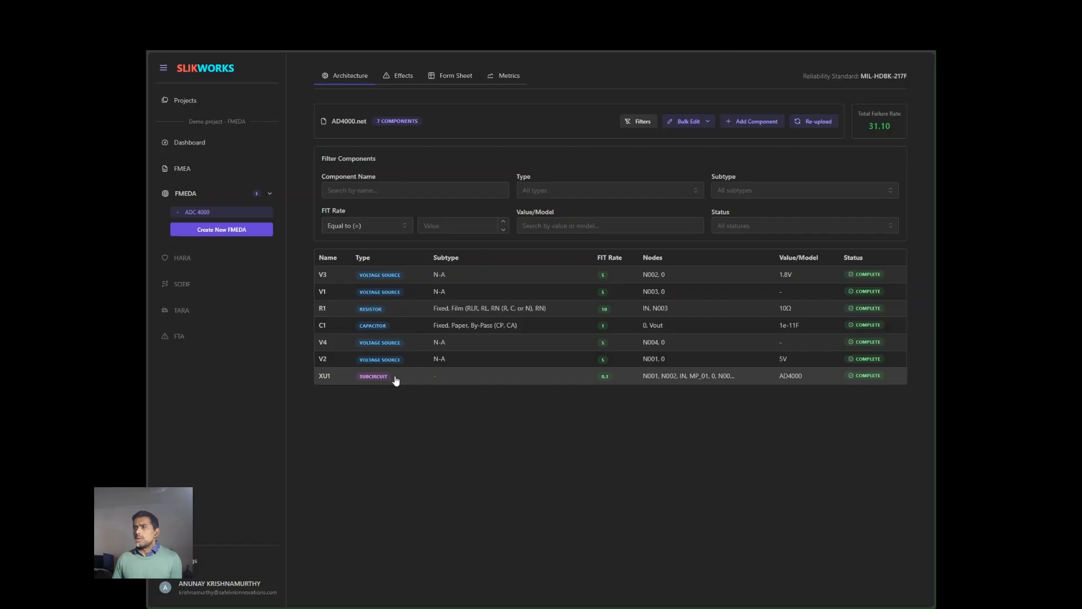
- Bulk edit failure modes for the subcircuit type, model AD4000, and save its failure modes
{"action": "left_click", "coordinate": [707, 123]}
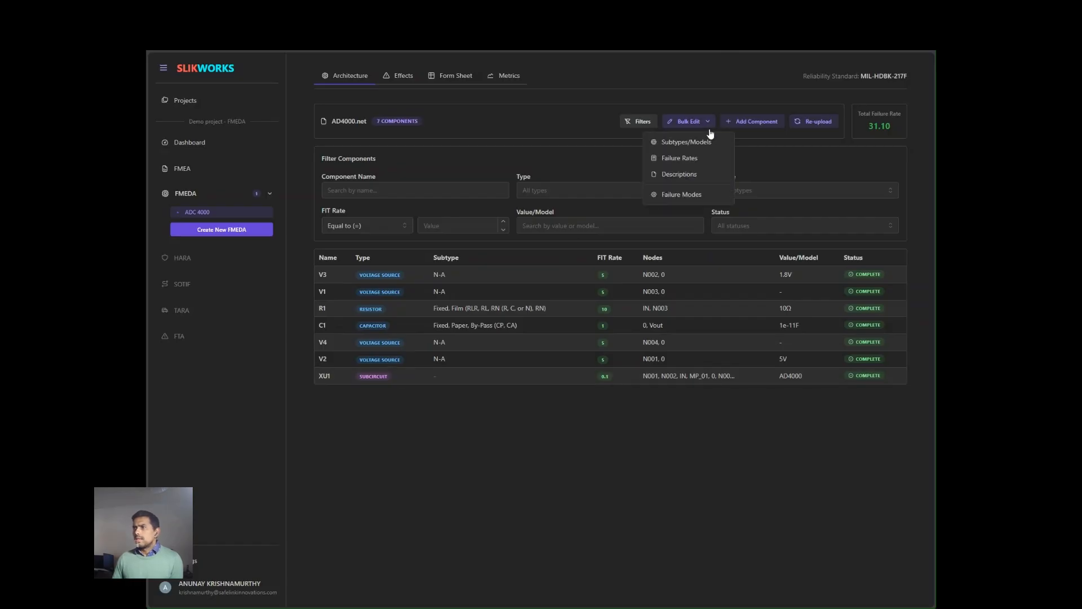
{"action": "left_click", "coordinate": [684, 195]}
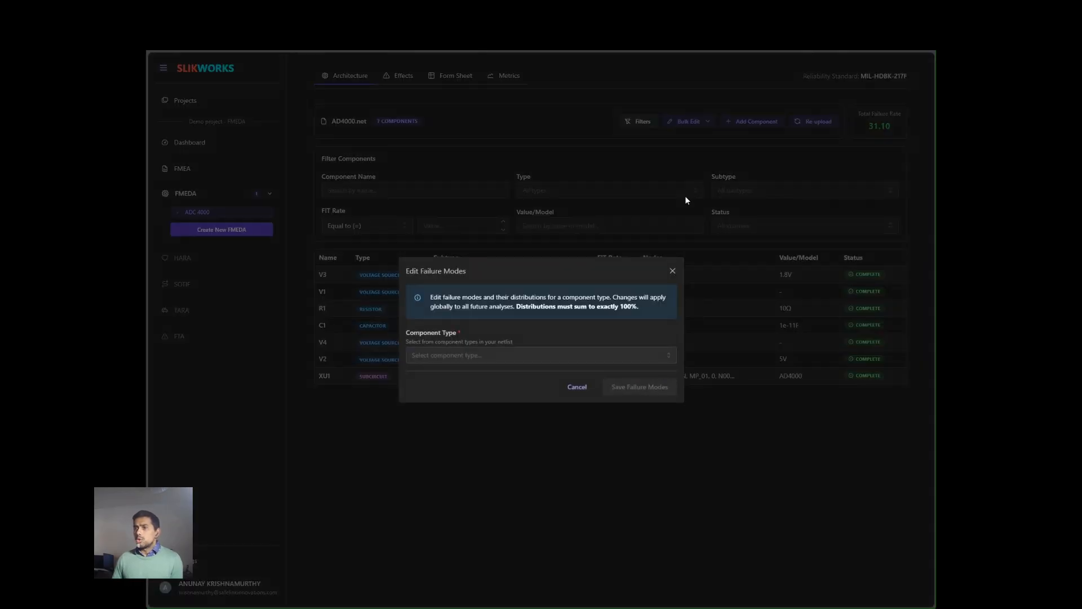
{"action": "left_click", "coordinate": [535, 354]}
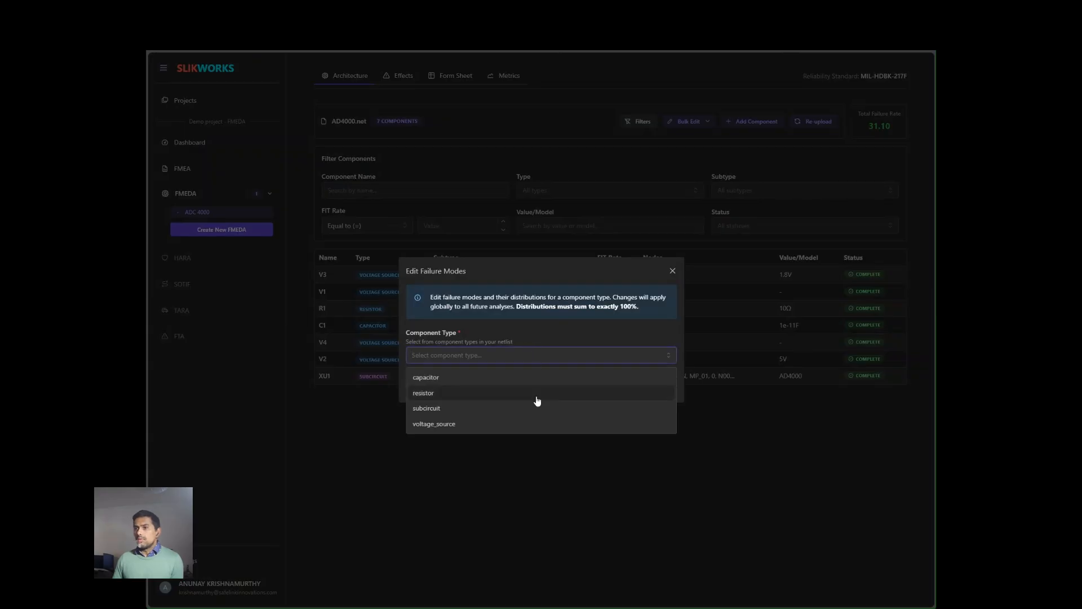
{"action": "left_click", "coordinate": [536, 408]}
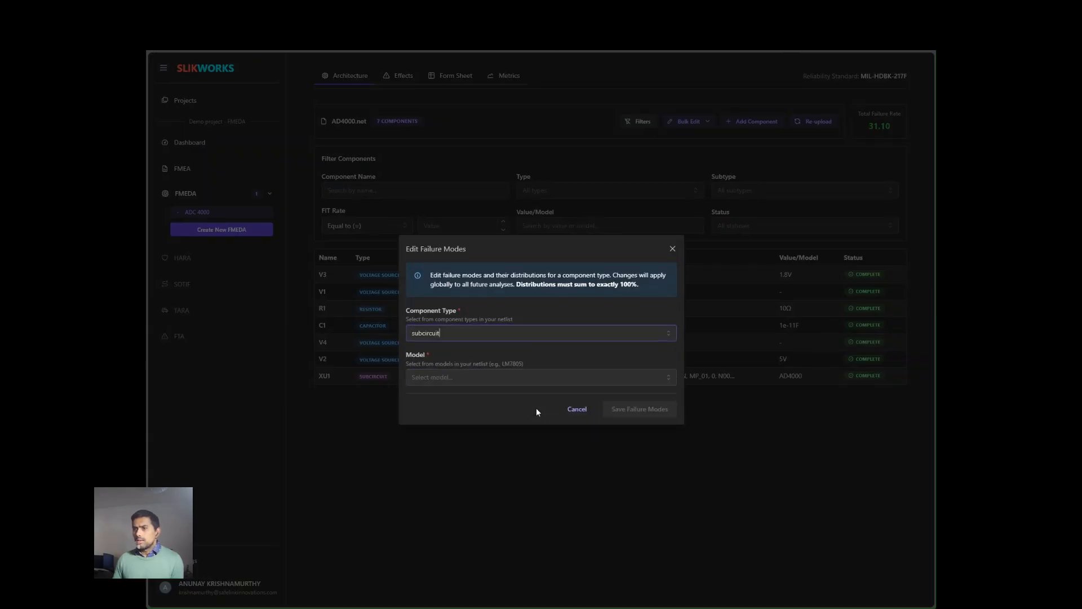
{"action": "left_click", "coordinate": [535, 377]}
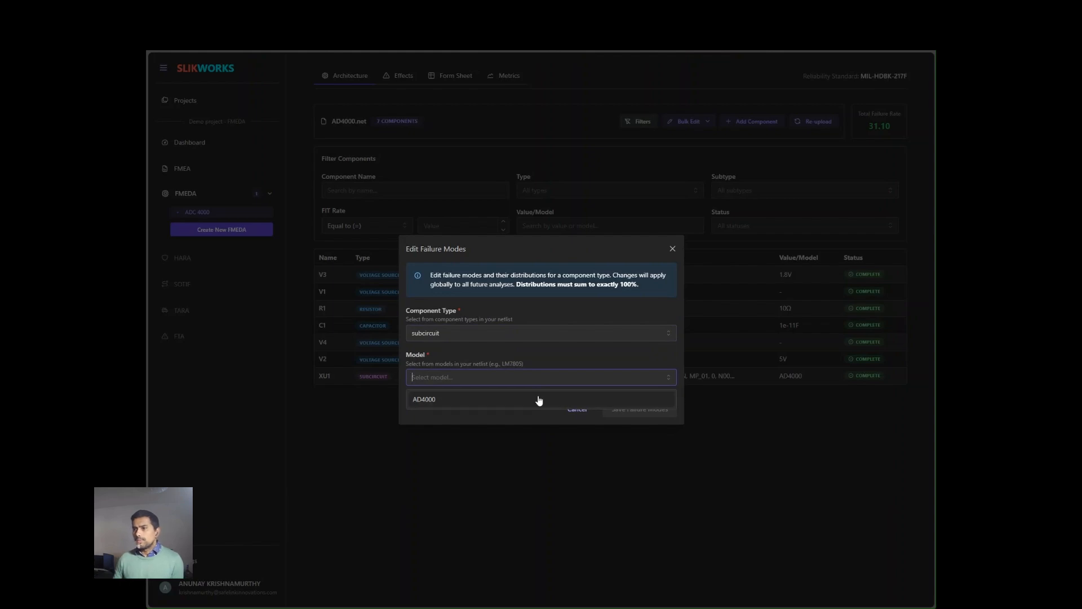
{"action": "left_click", "coordinate": [537, 399]}
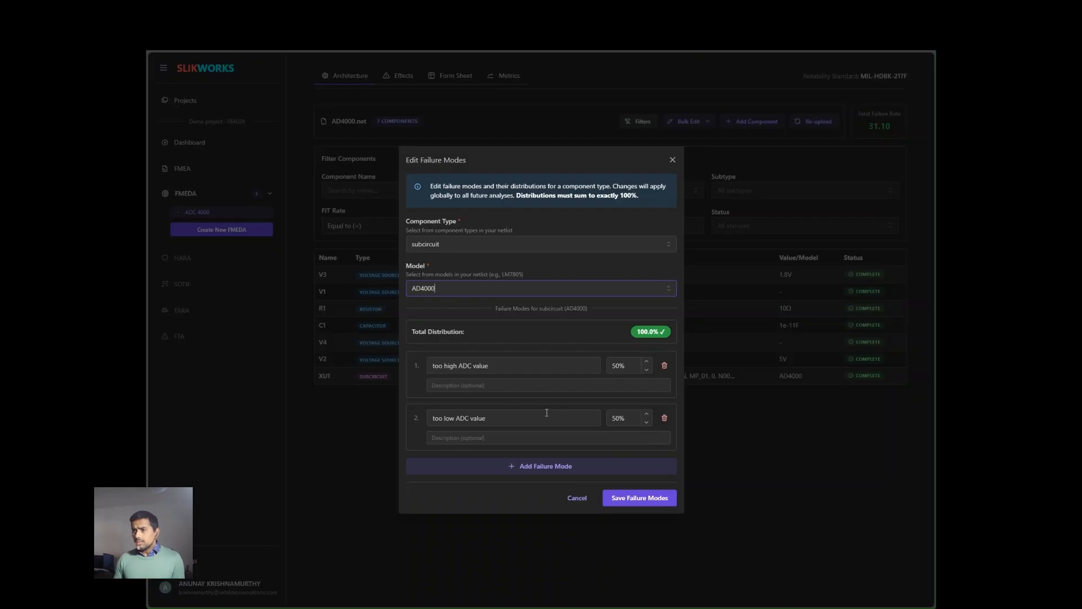
{"action": "left_click", "coordinate": [615, 501]}
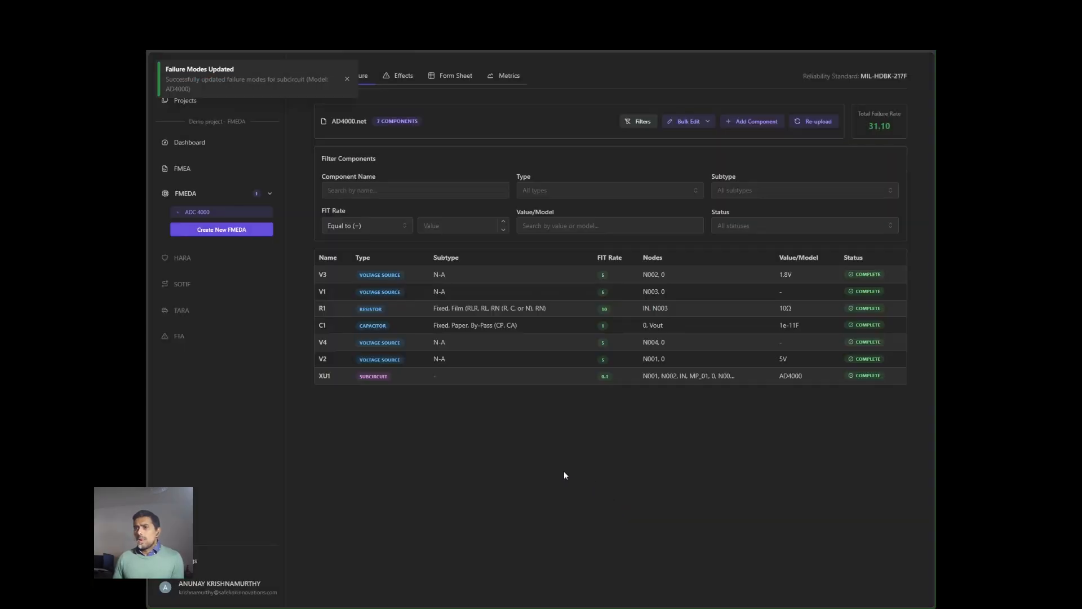
- Review R1's component details, then save the resistor failure modes for subtype Fixed, Film (RLR, RL, RN (R, C, or N), RN)
{"action": "left_click", "coordinate": [448, 308]}
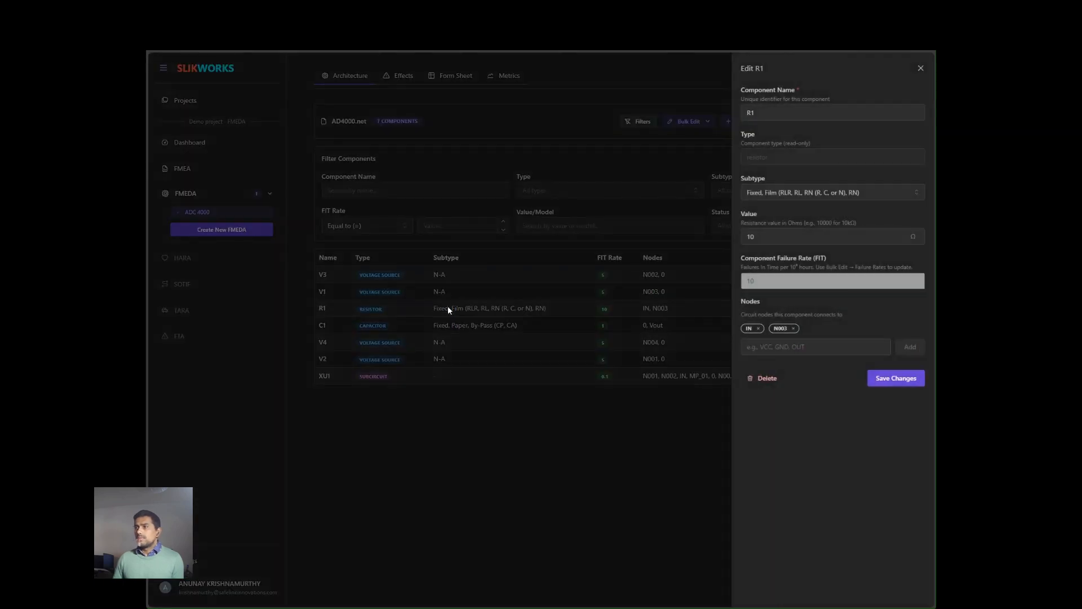
{"action": "left_click", "coordinate": [920, 68]}
{"action": "left_click", "coordinate": [707, 124]}
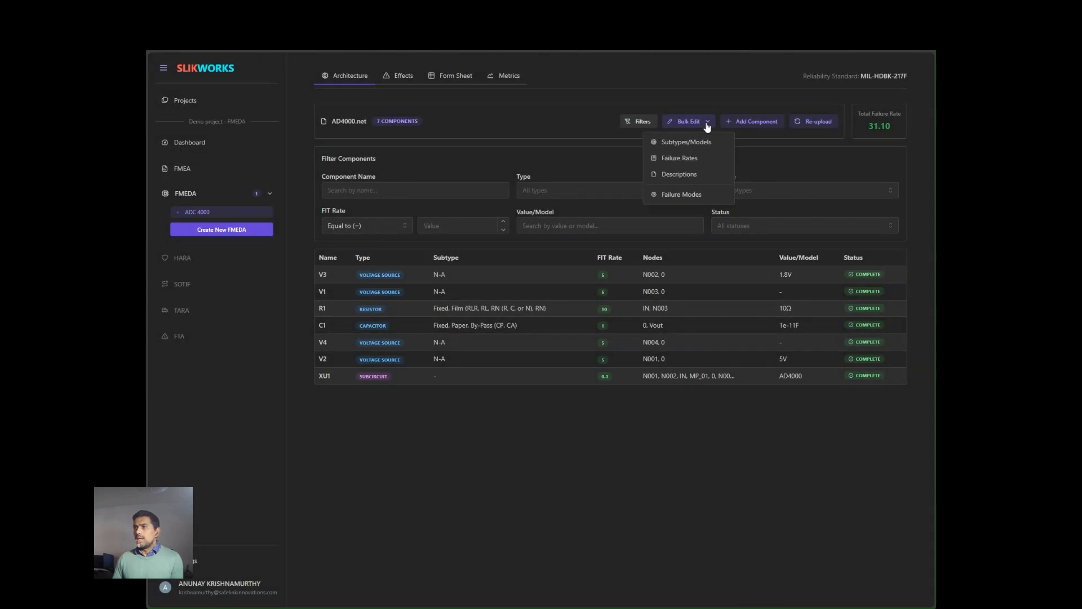
{"action": "left_click", "coordinate": [680, 194]}
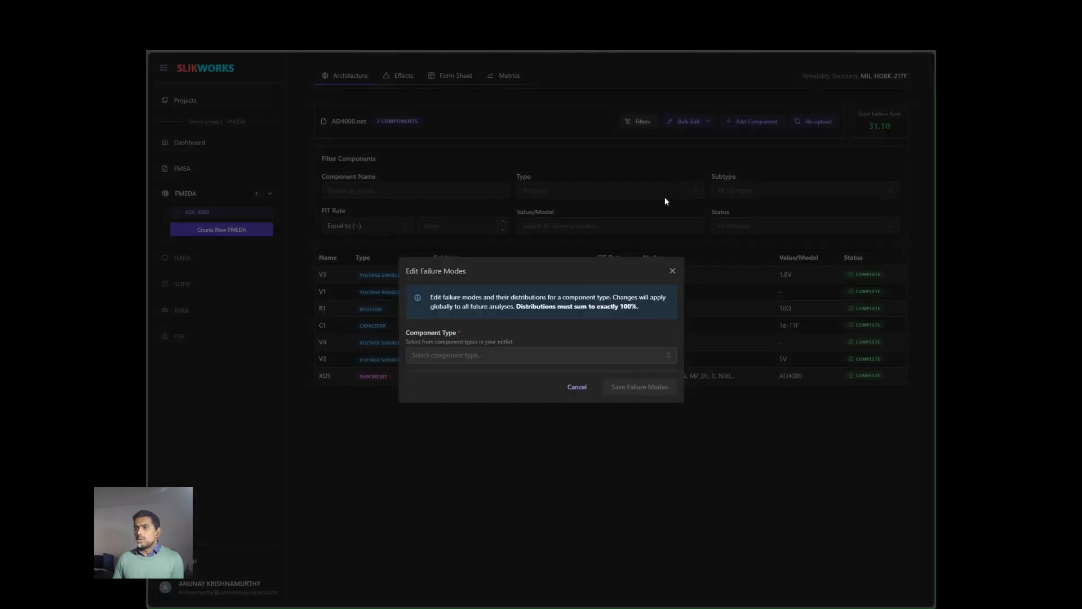
{"action": "left_click", "coordinate": [538, 357]}
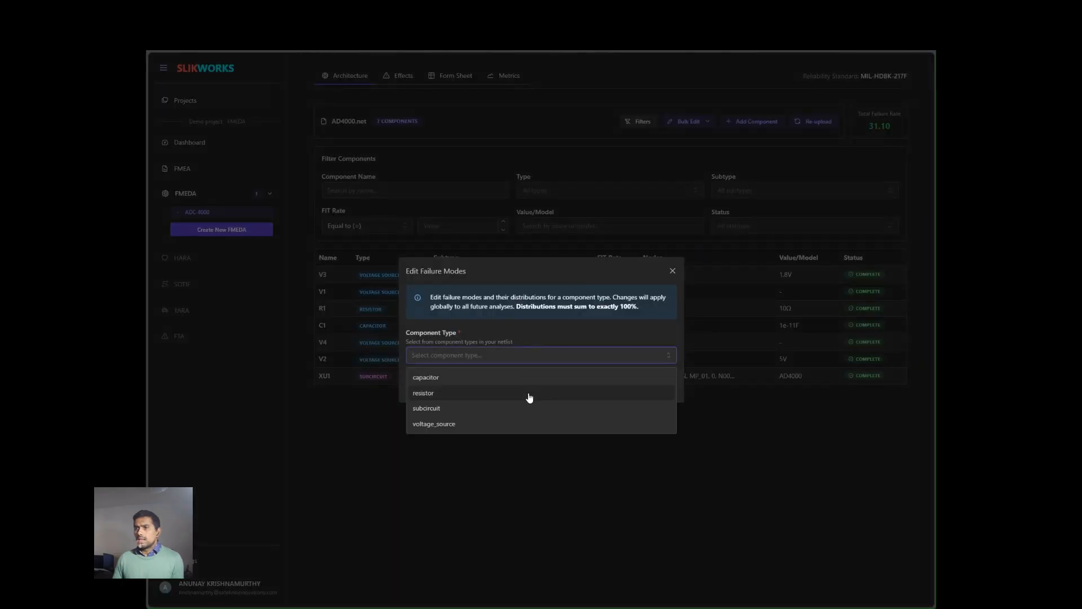
{"action": "left_click", "coordinate": [529, 395]}
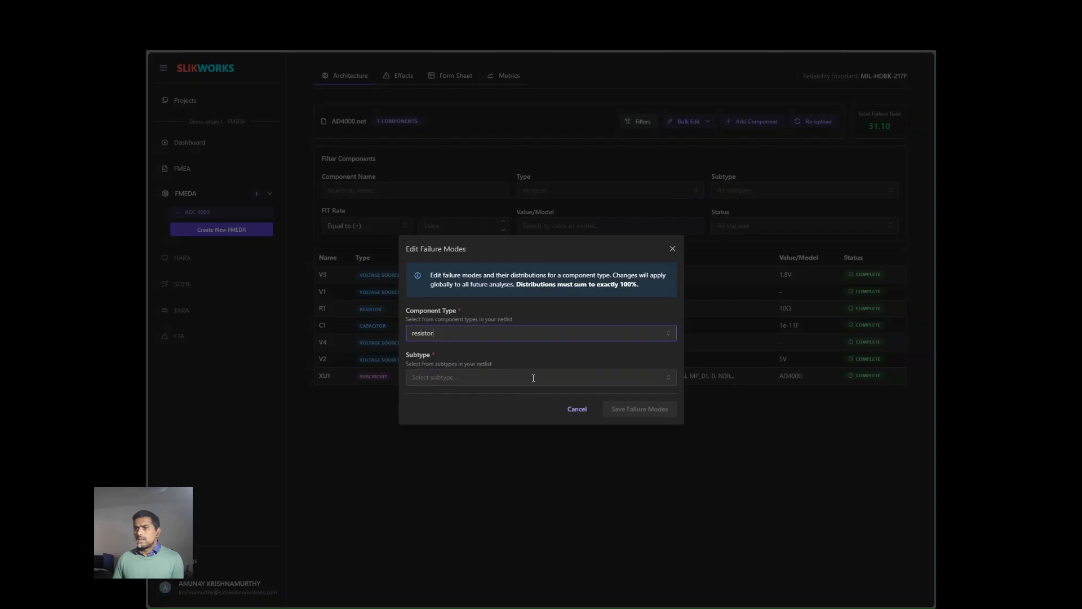
{"action": "left_click", "coordinate": [531, 379]}
{"action": "left_click", "coordinate": [529, 399]}
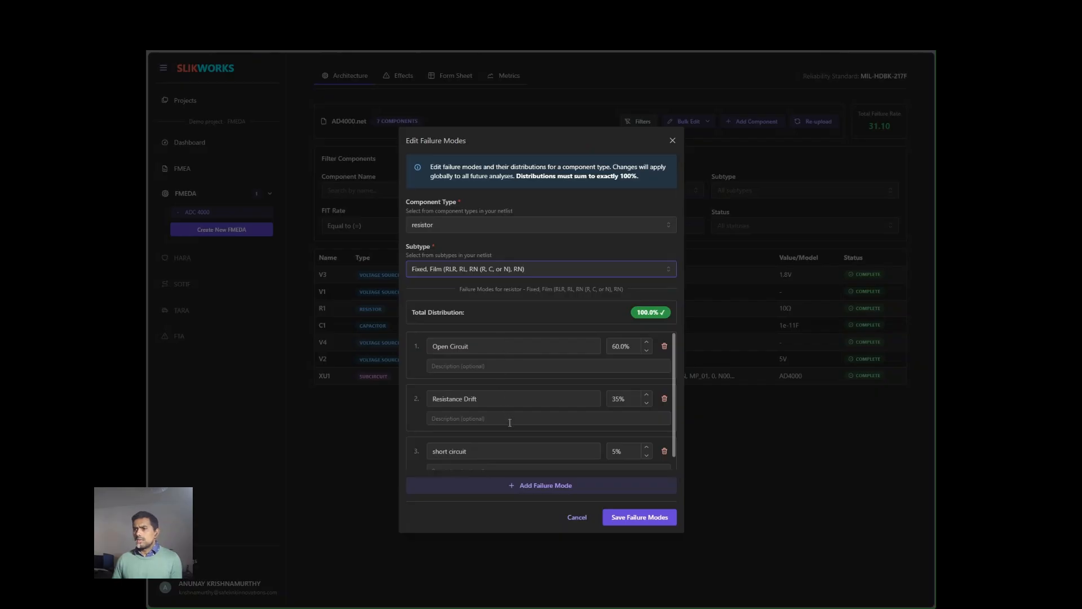
{"action": "scroll", "coordinate": [510, 425], "scroll_direction": "down", "scroll_amount": 1}
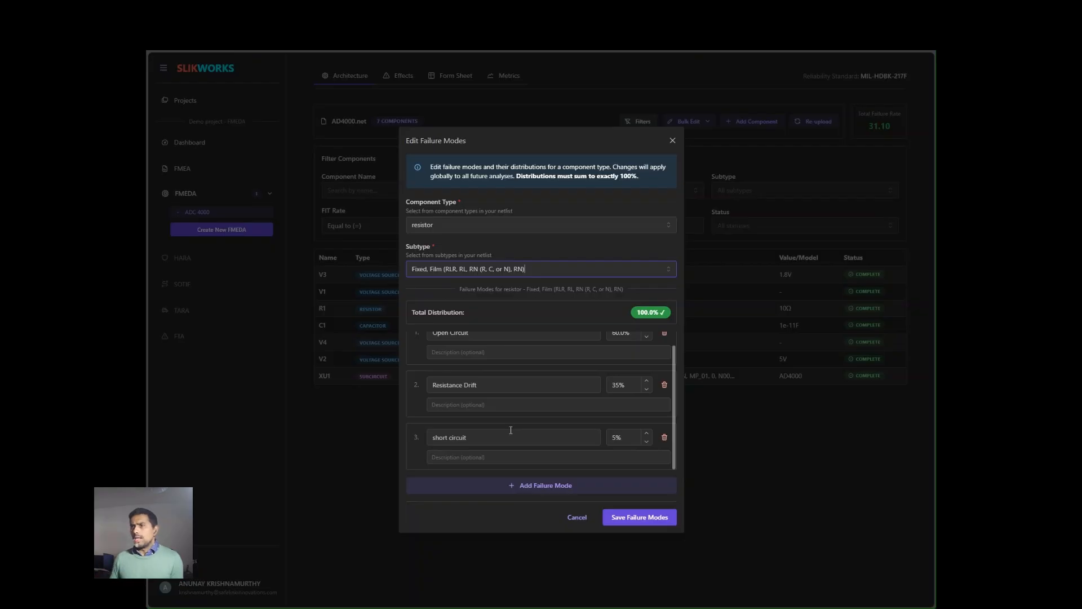
{"action": "left_click", "coordinate": [617, 520]}
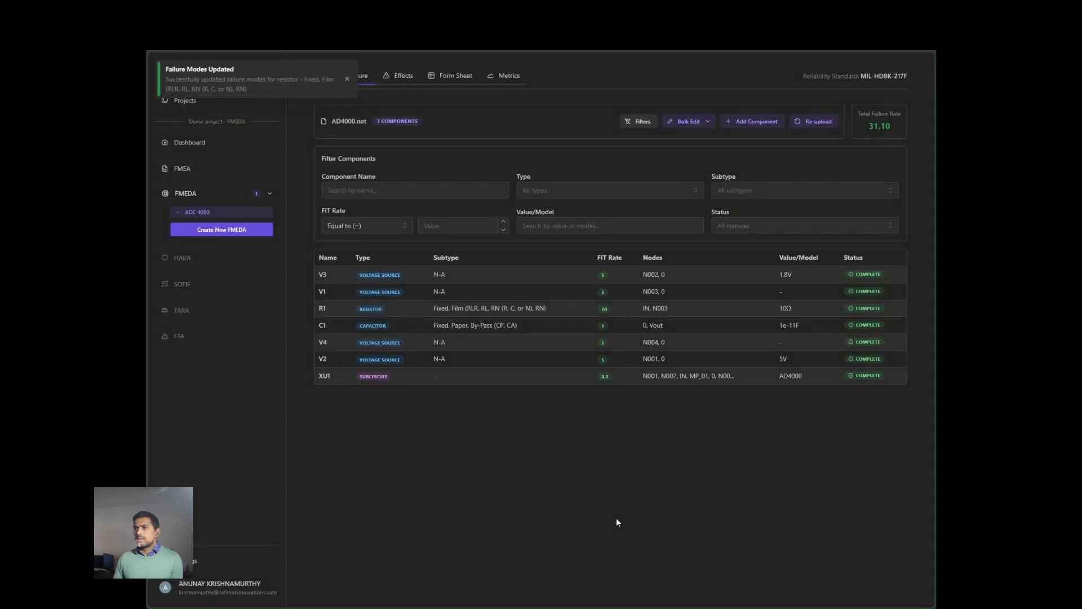